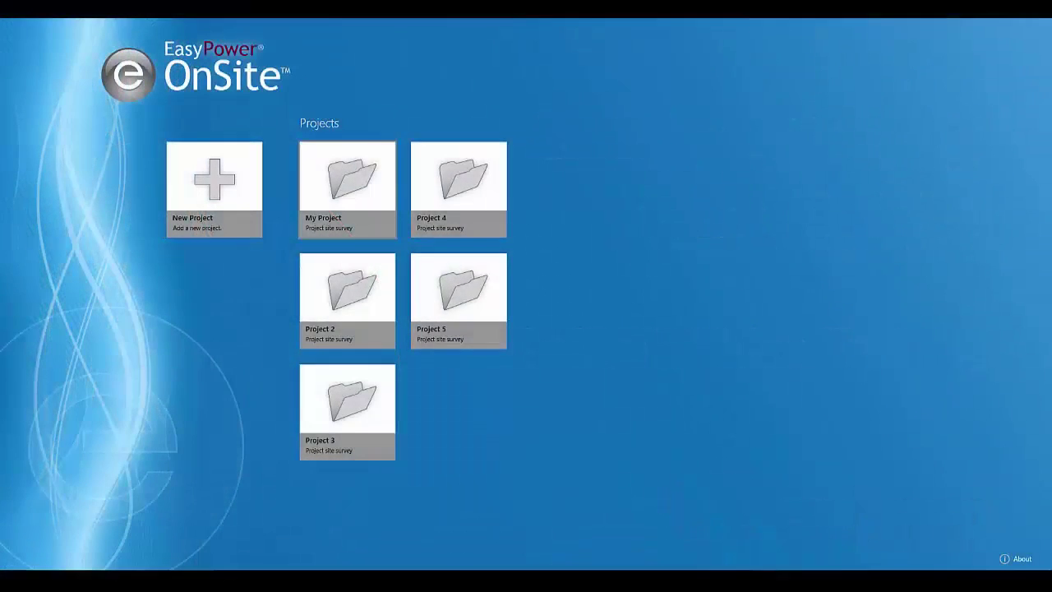
- Create a new project named "My Project" from the Default template
click(347, 190)
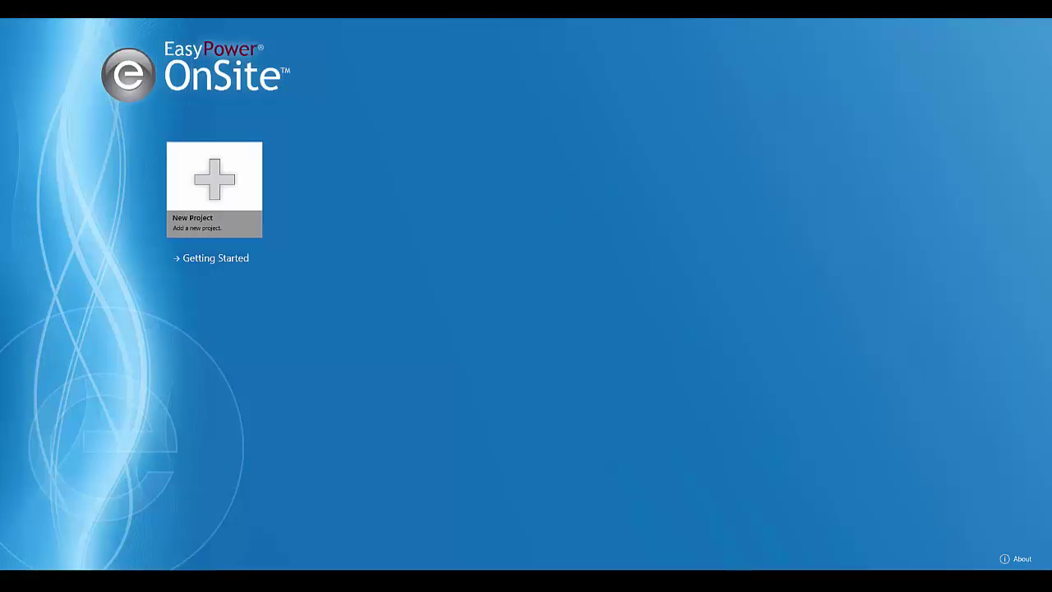
click(214, 190)
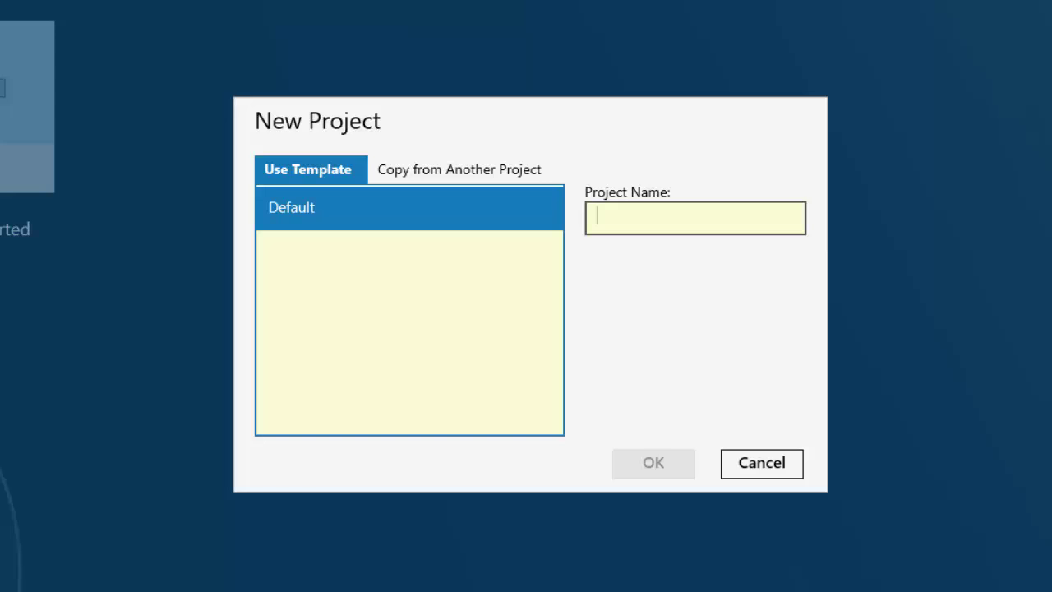
text(My Pro)
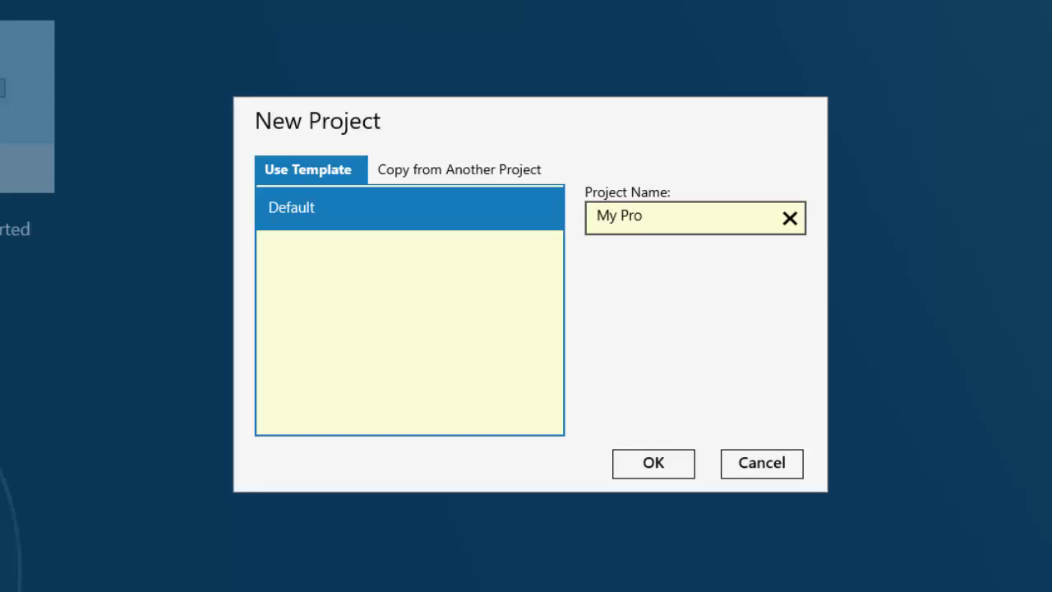
text(ject)
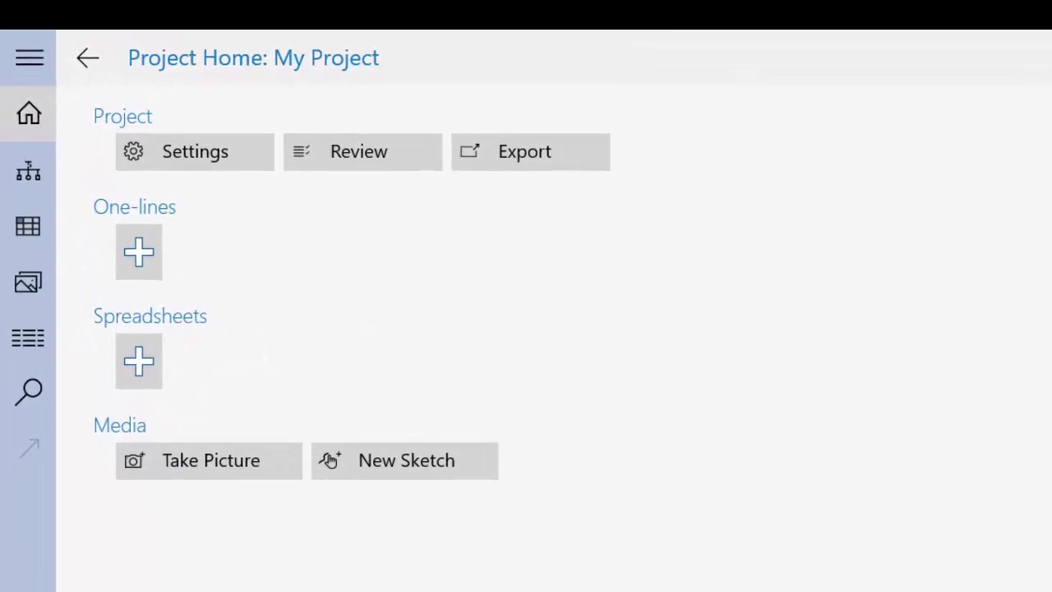
click(32, 62)
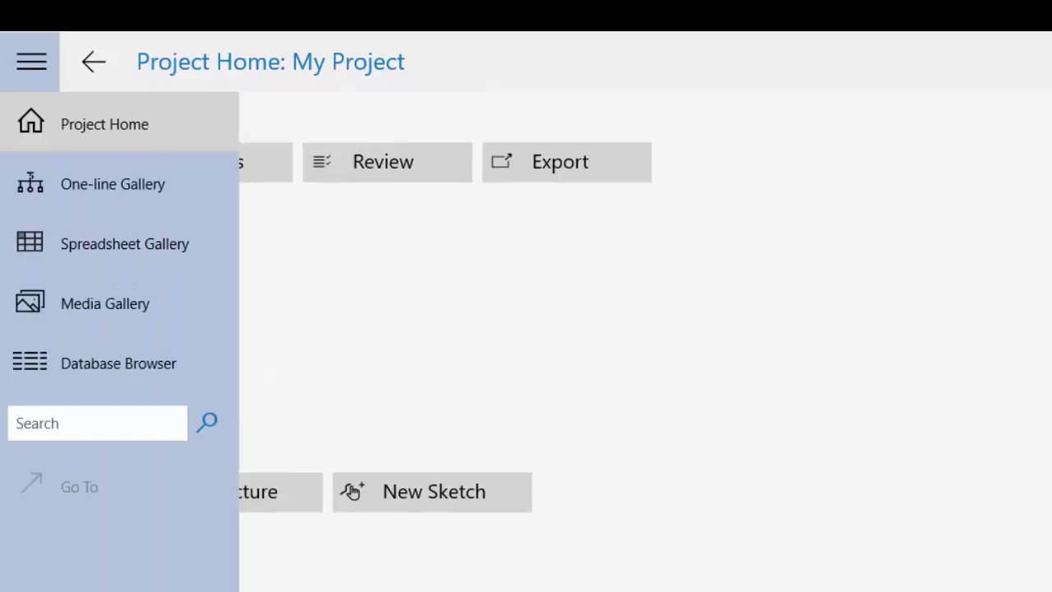
click(31, 62)
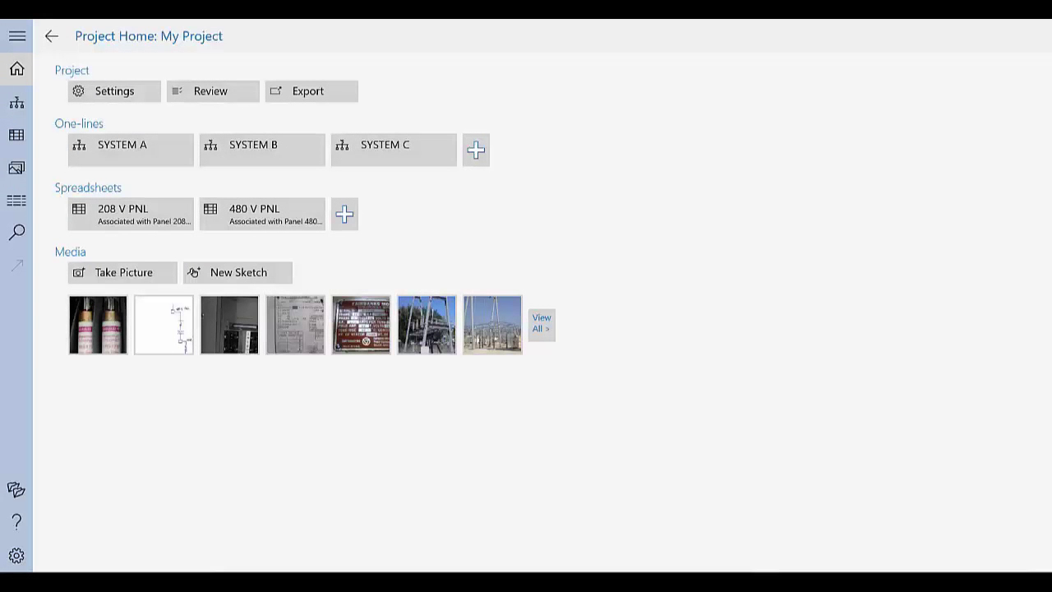
- Add a new one-line named "My One-line" to the project
click(476, 150)
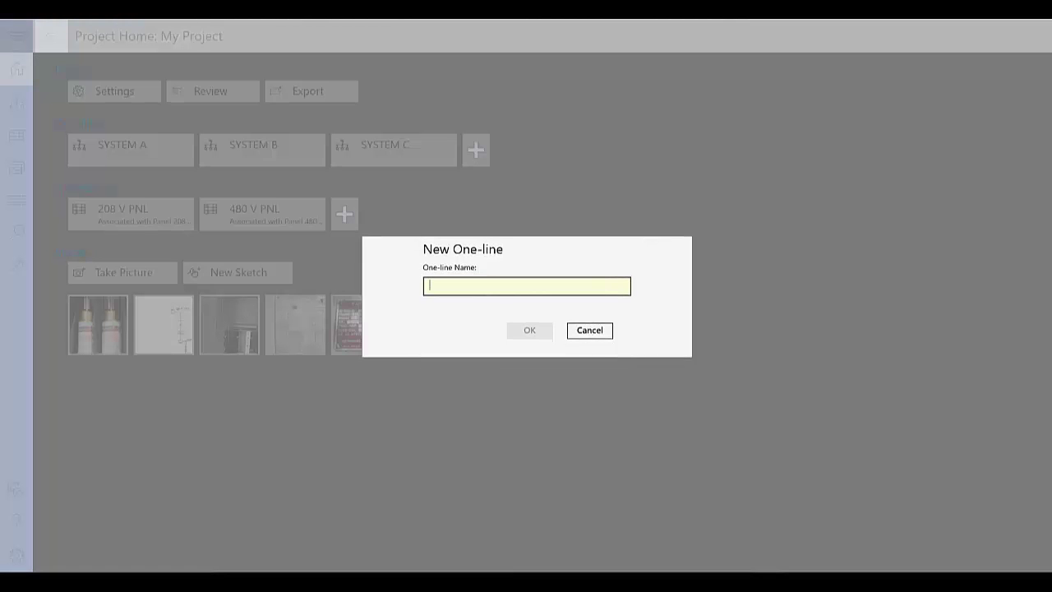
text(My One-line)
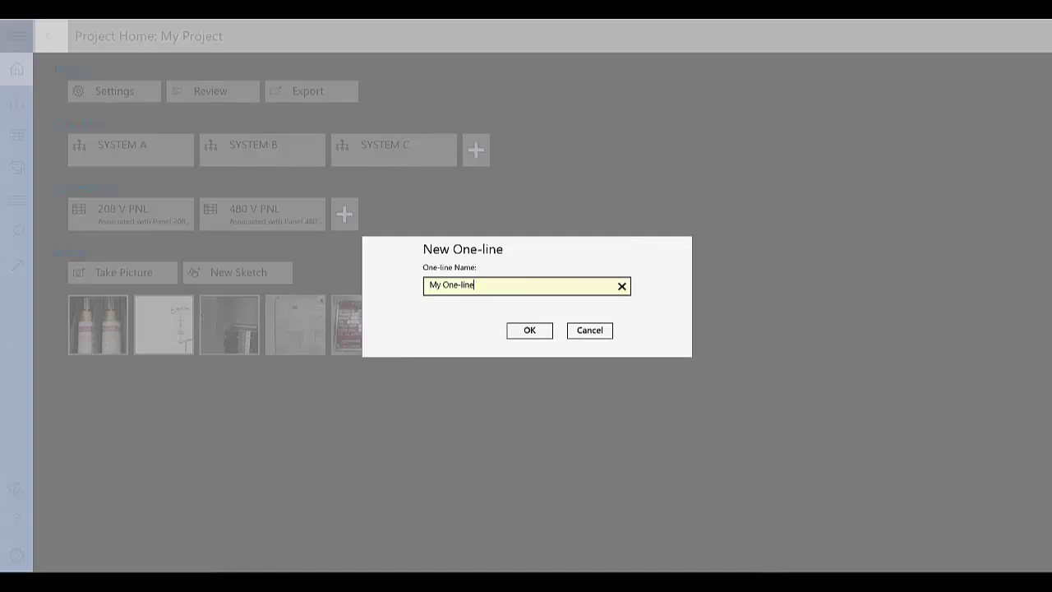
key(Return)
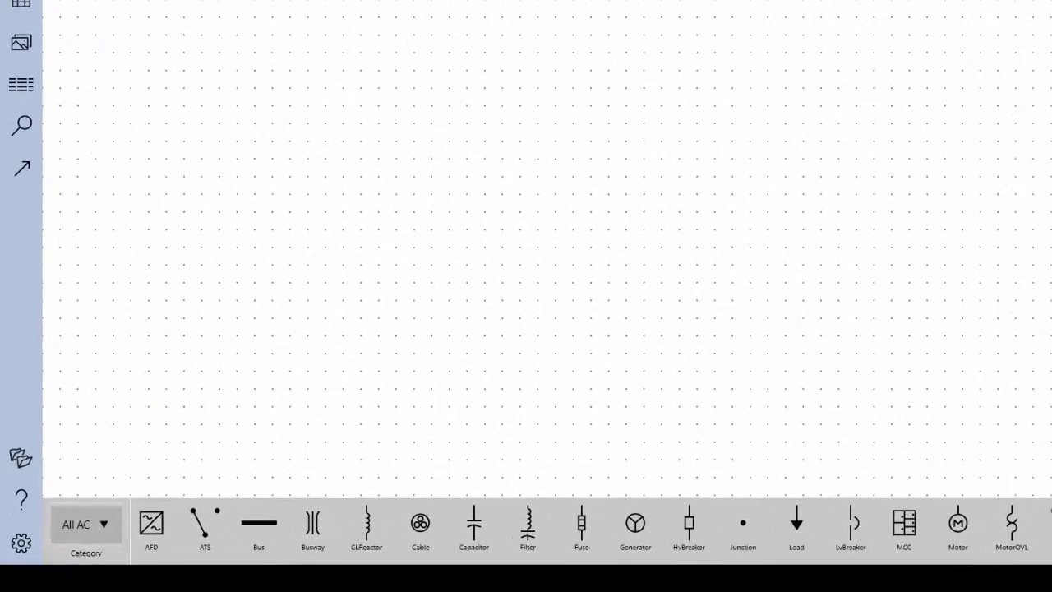
- Filter the equipment palette by the All AC category and look through its available items
click(95, 511)
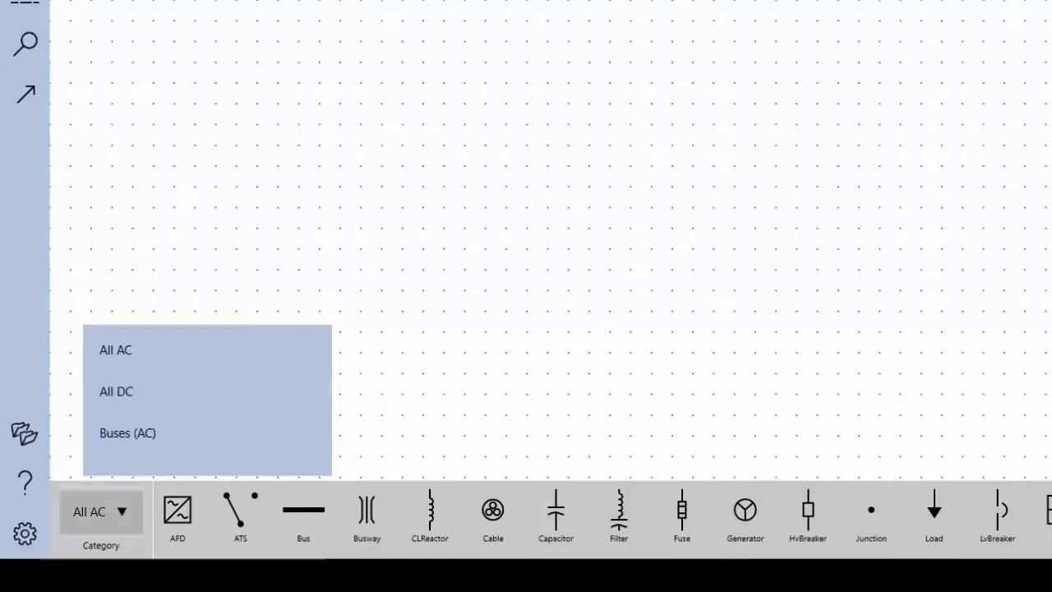
click(148, 355)
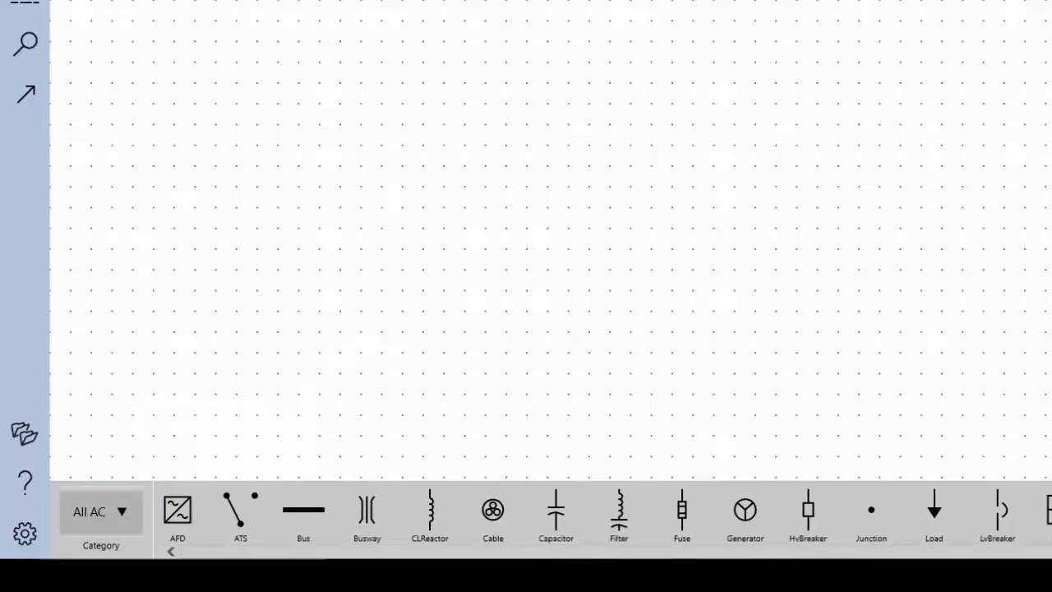
scroll(602, 518, right, 3)
scroll(602, 518, right, 4)
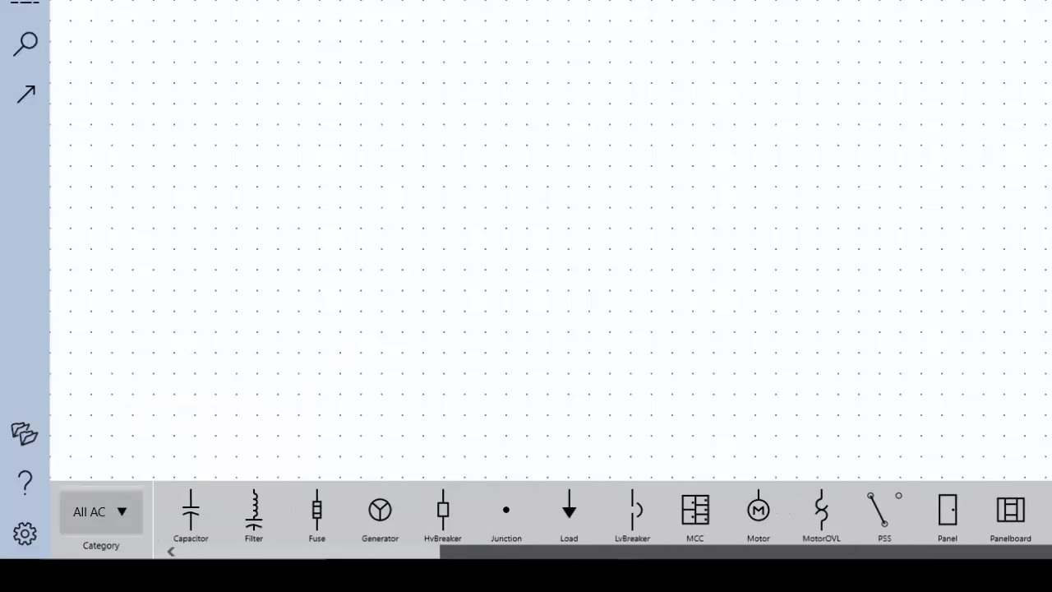
scroll(602, 518, left, 7)
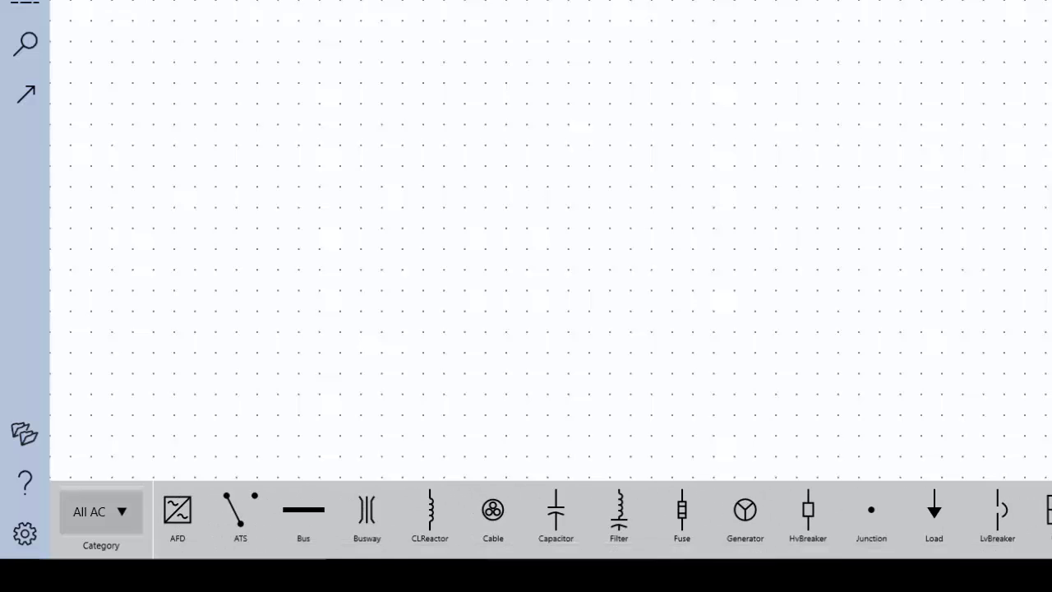
- Place a bus of type Bus on the one-line with a nominal voltage of 480 Volts
drag(303, 509, 651, 274)
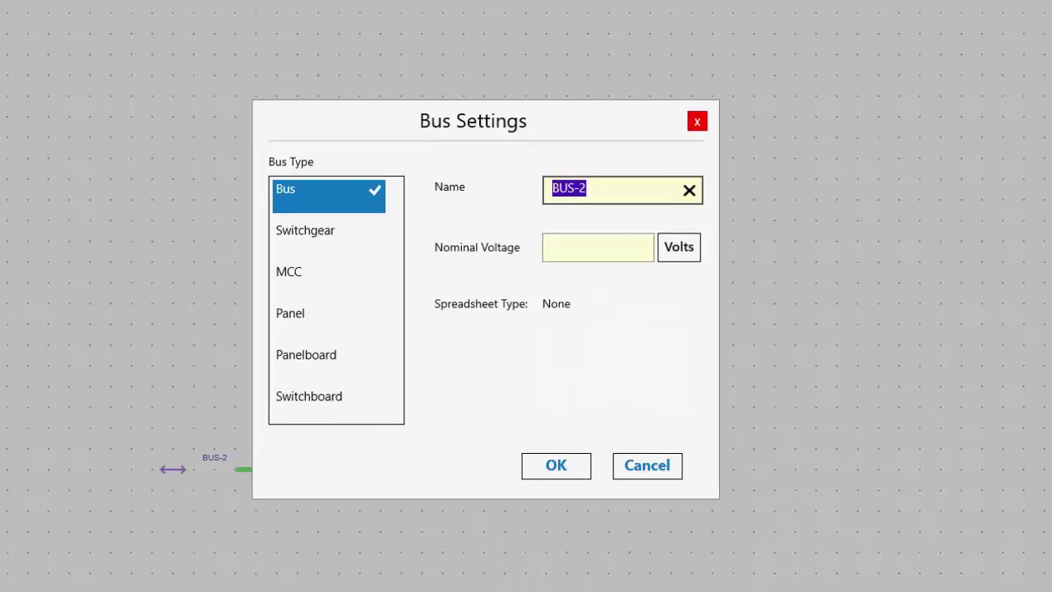
click(598, 248)
text(480)
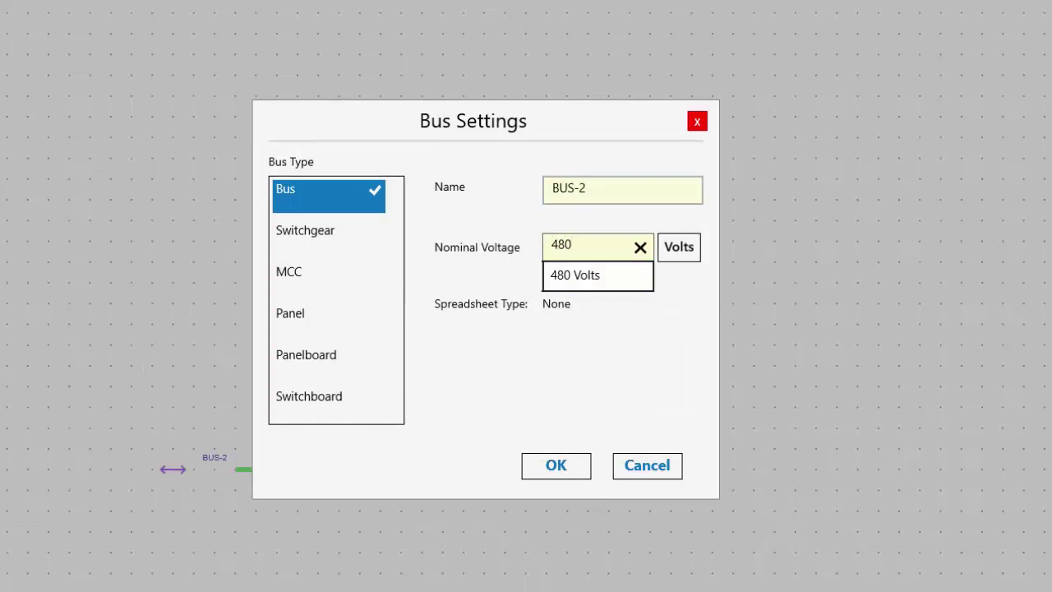
click(557, 466)
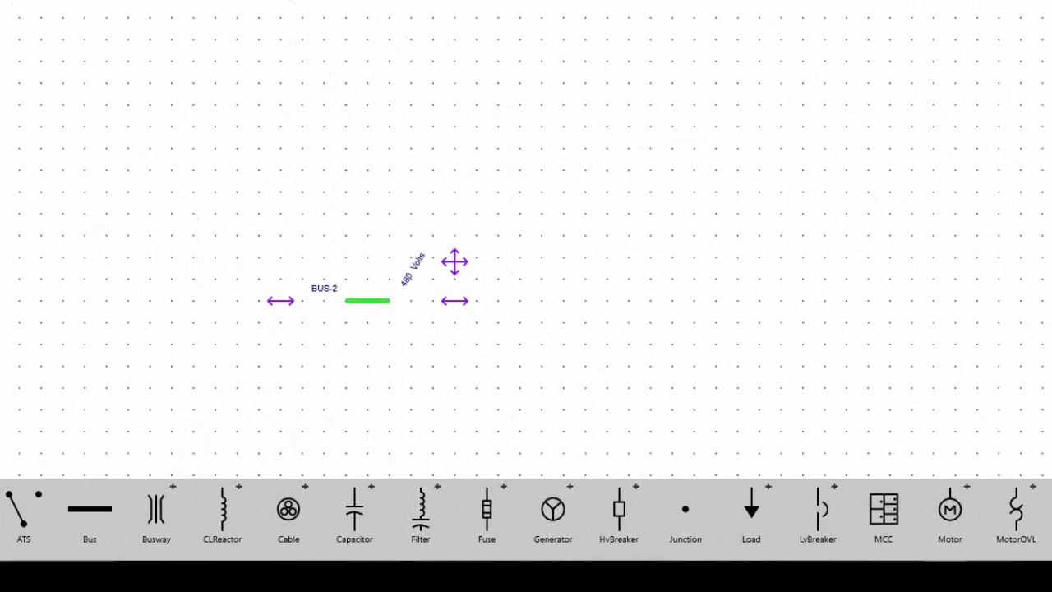
- Extend the bus at its left end, shorten it at its right end, and move it up and to the right
drag(280, 301, 237, 301)
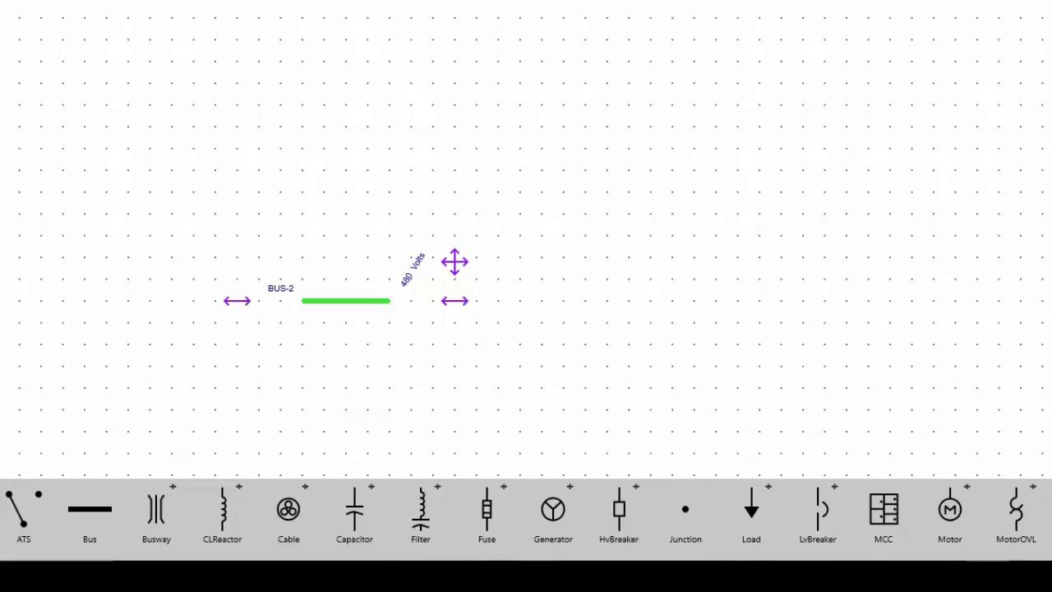
drag(455, 300, 411, 300)
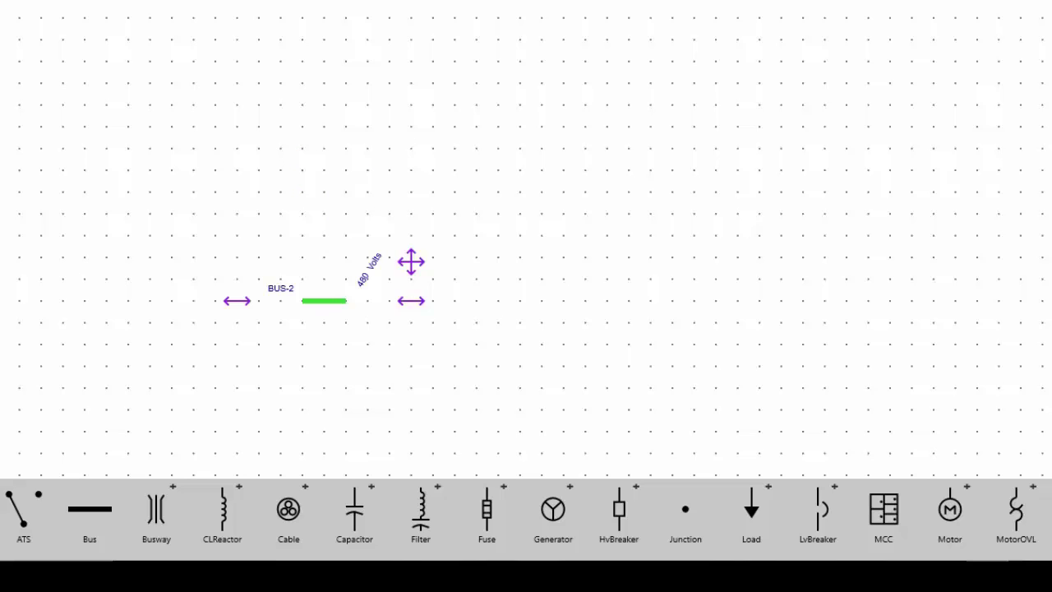
drag(411, 261, 477, 239)
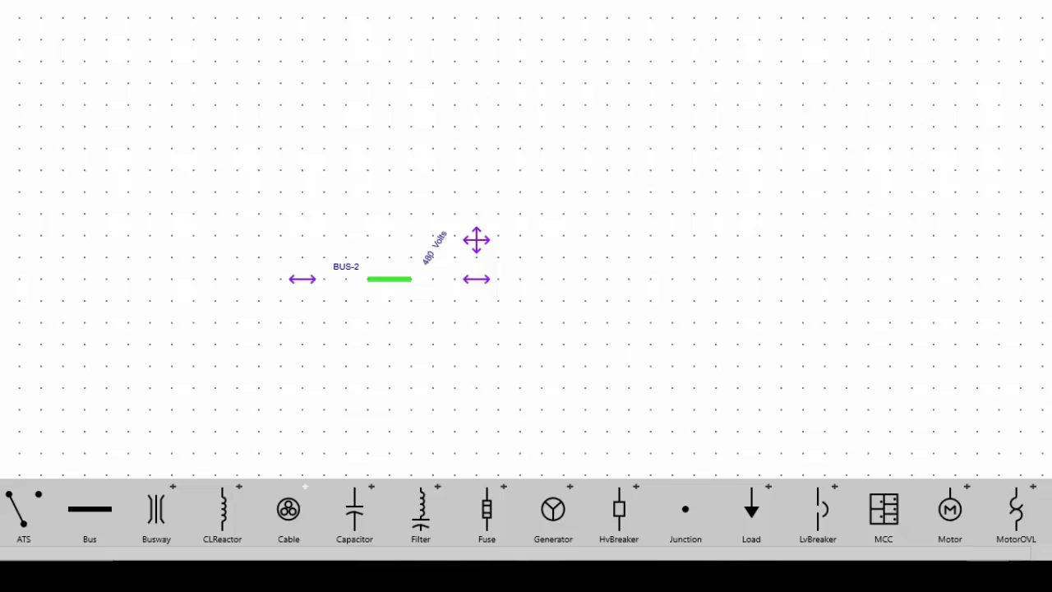
- Place a cable below the bus, connect its upper end to the bus's right end, and shift its lower end beneath the bus
drag(288, 509, 215, 365)
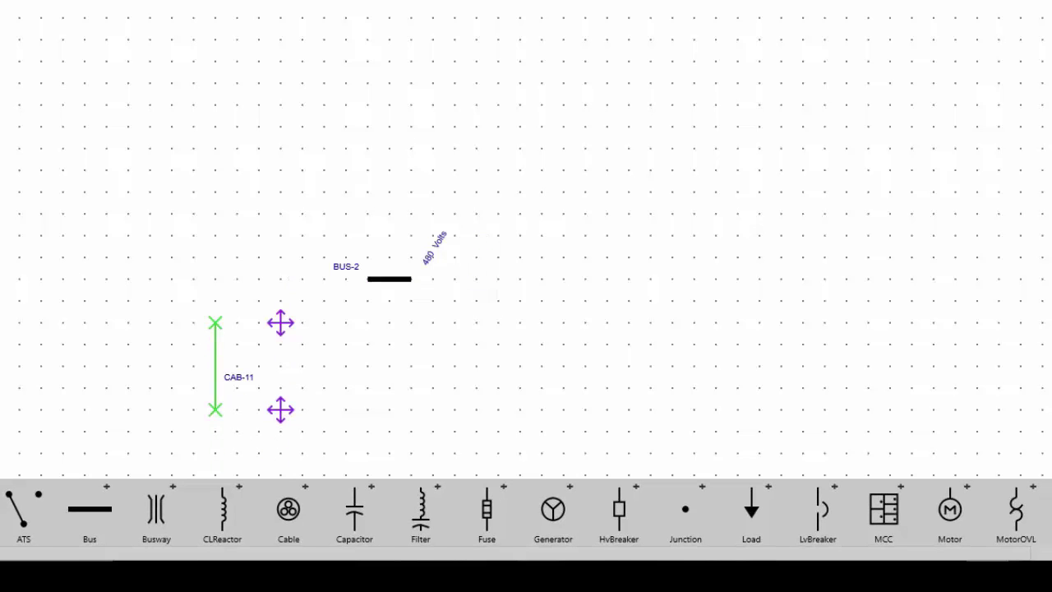
drag(280, 322, 454, 278)
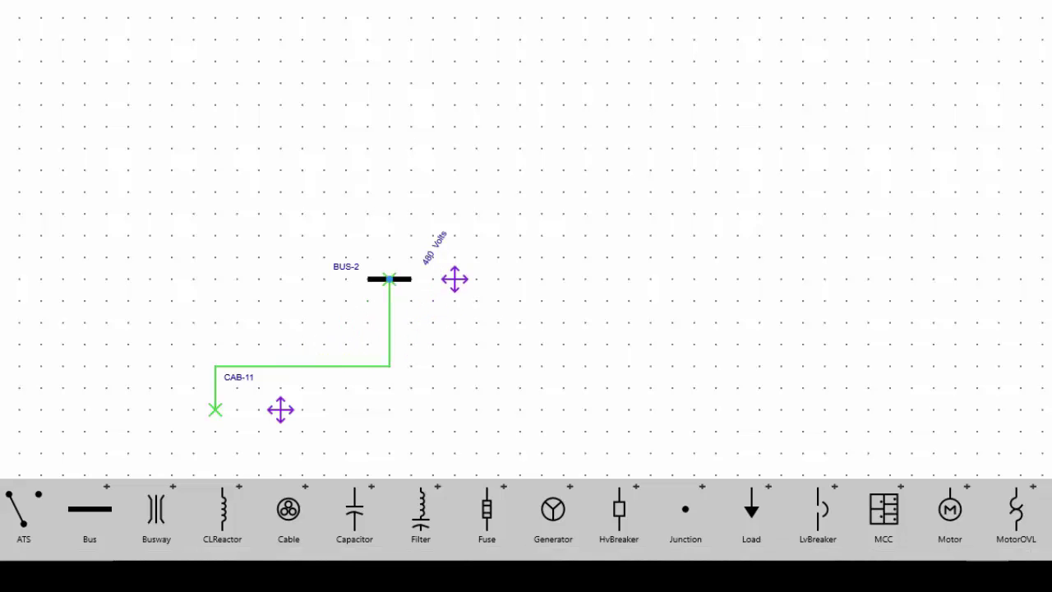
drag(303, 366, 324, 365)
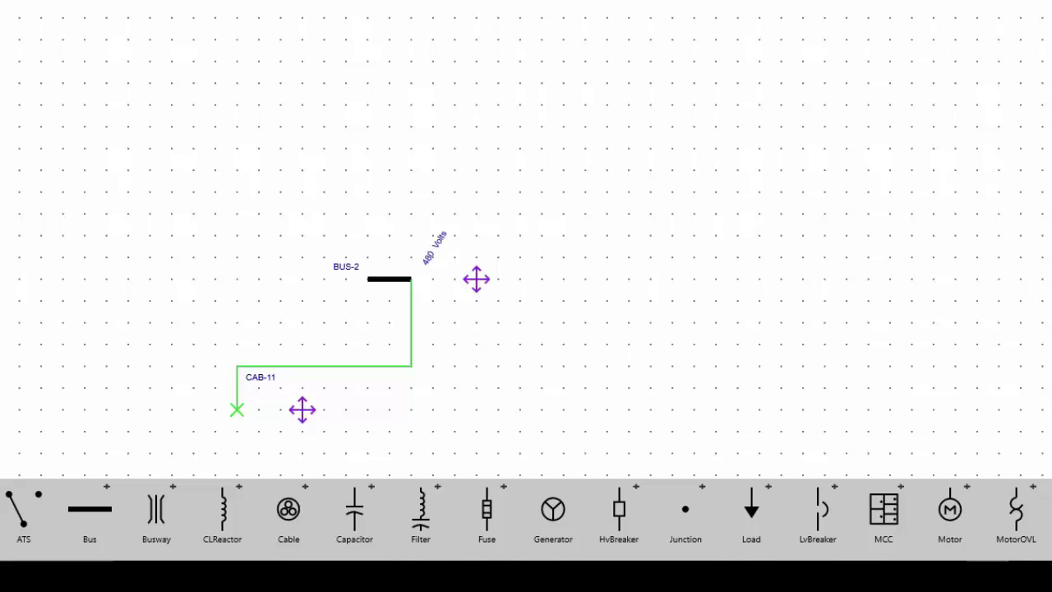
drag(302, 409, 498, 409)
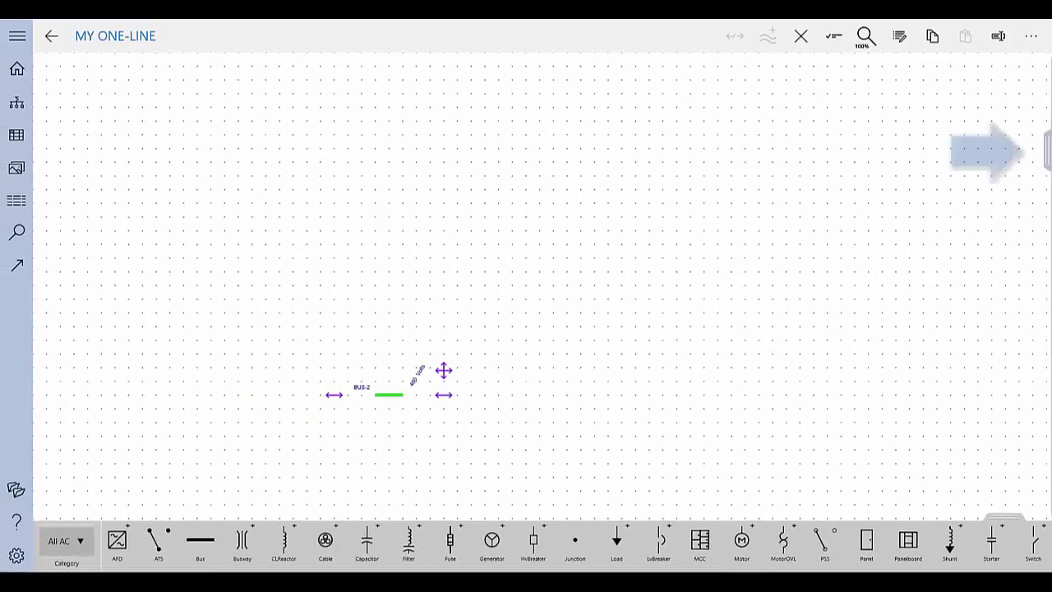
- Set the bus type of BUS-2 to Open Air and its manufacturer to Generic in its properties
click(1047, 150)
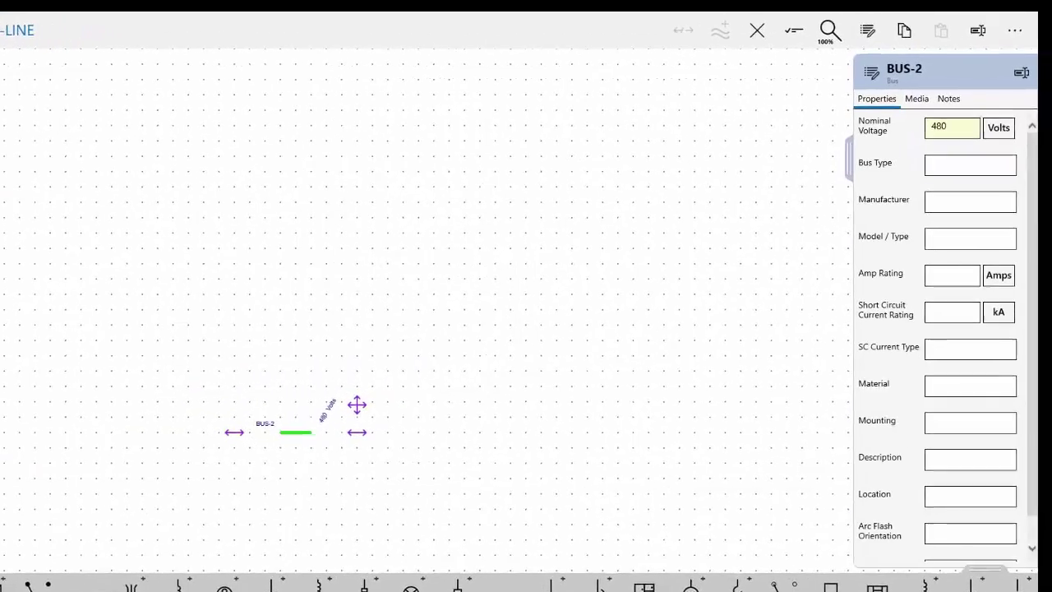
click(938, 178)
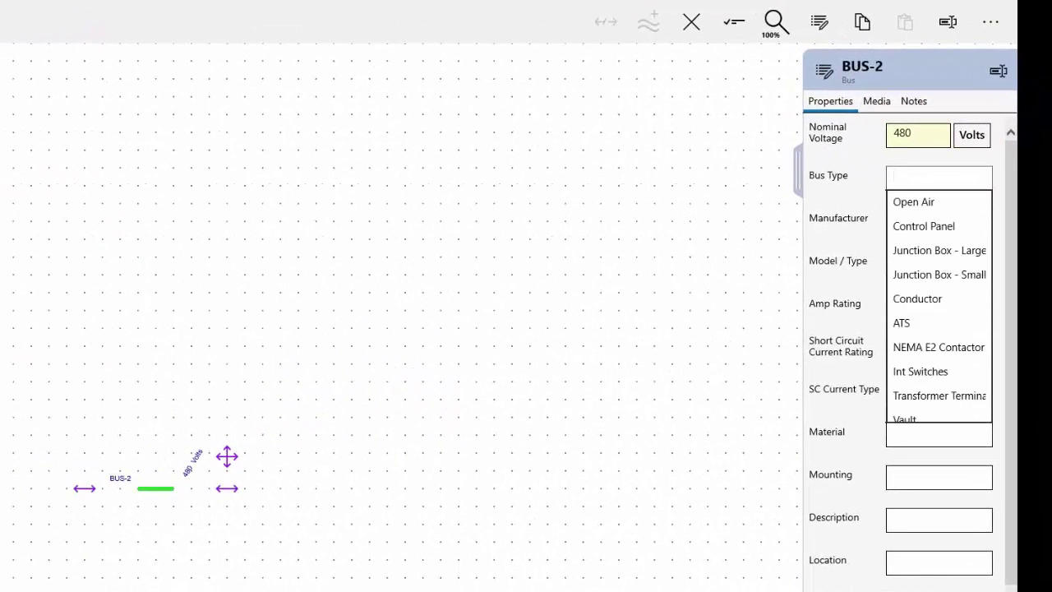
click(913, 202)
click(938, 221)
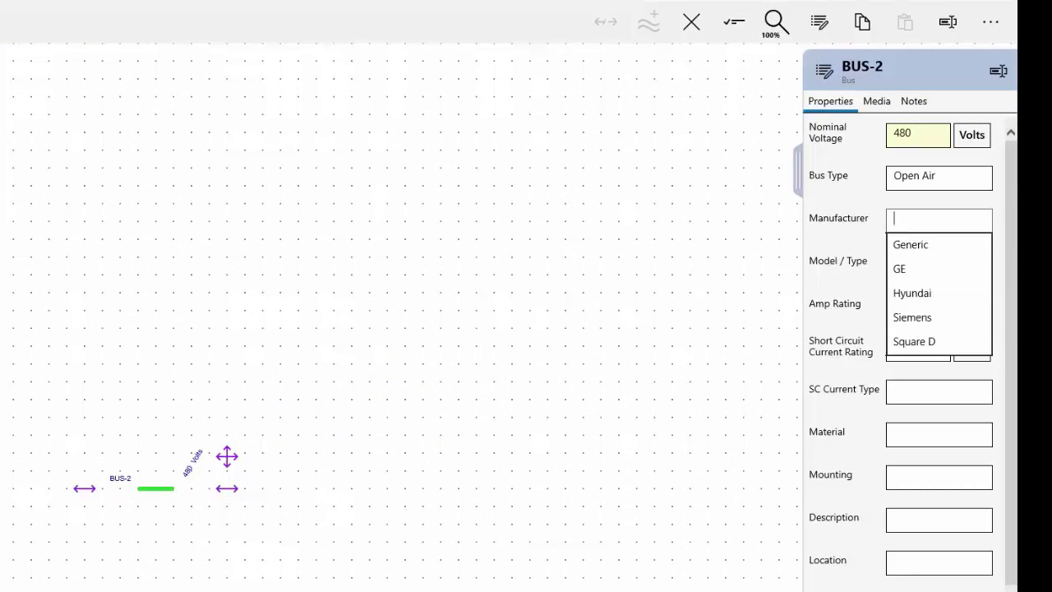
key(Return)
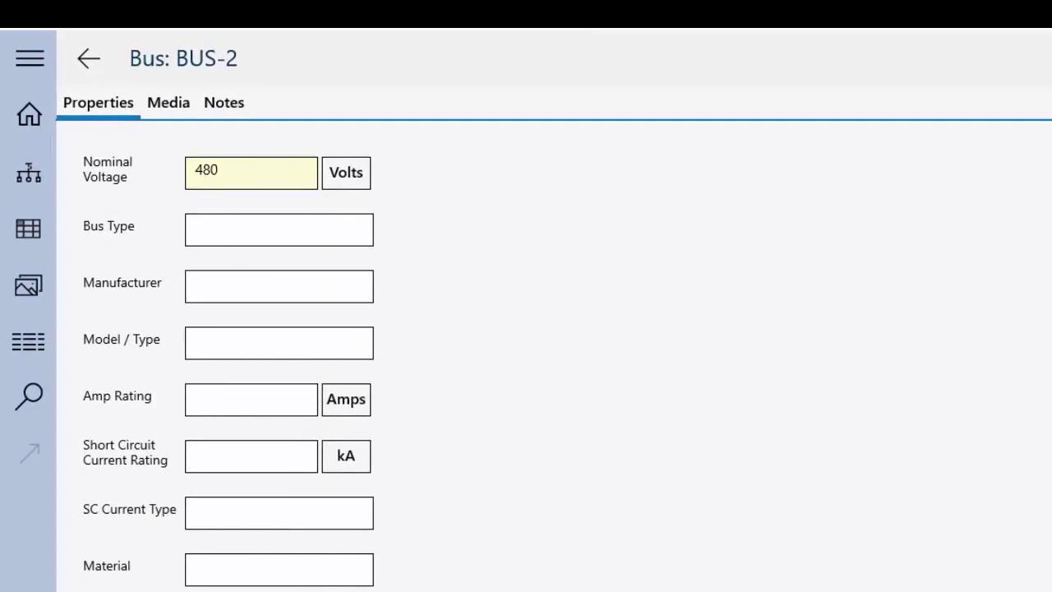
- Link the third photo in the media gallery's first row, showing yellow-wrapped bars, to BUS-2
click(168, 103)
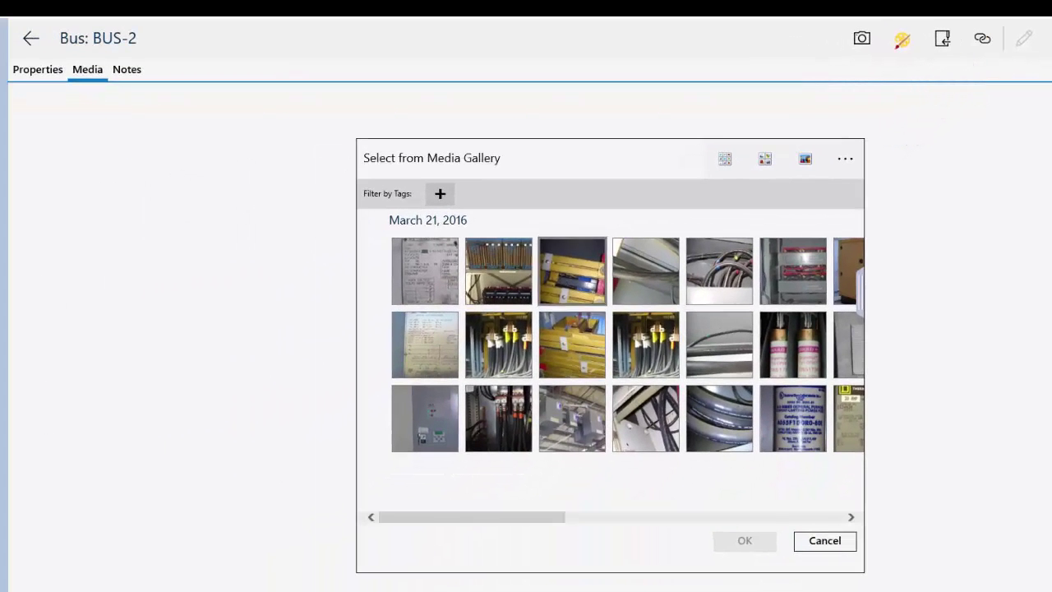
click(378, 385)
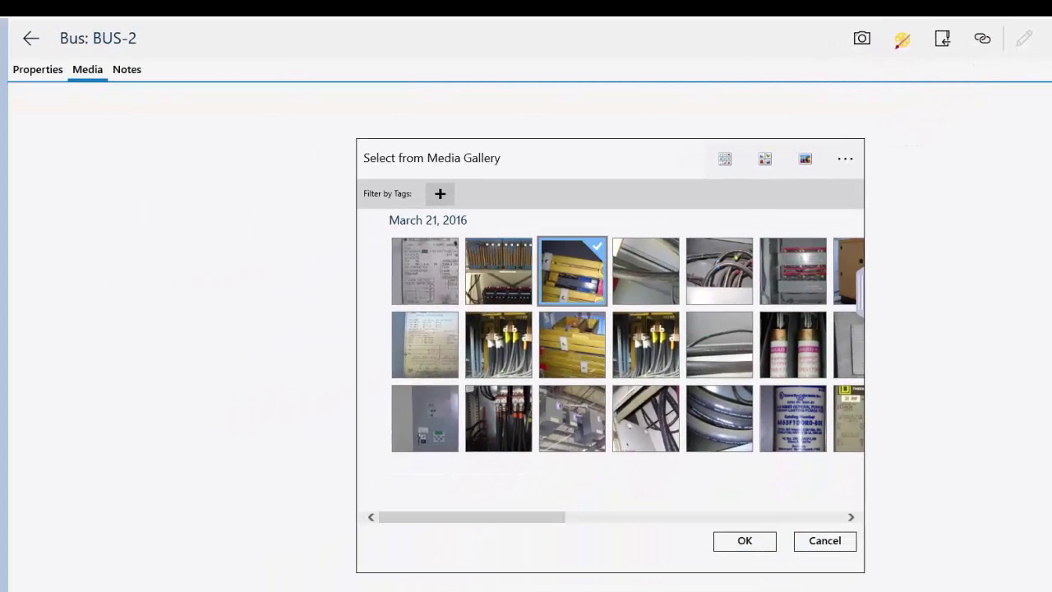
click(744, 540)
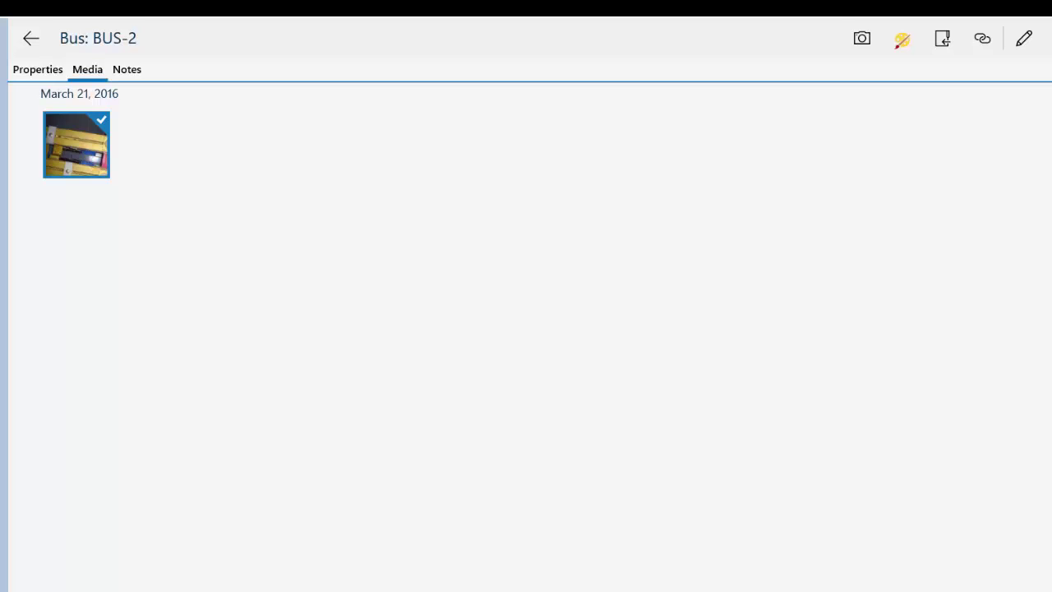
- Add two notes to BUS-2: "This is a note for bus 2." and "This is another note for bus 2."
click(126, 70)
click(132, 110)
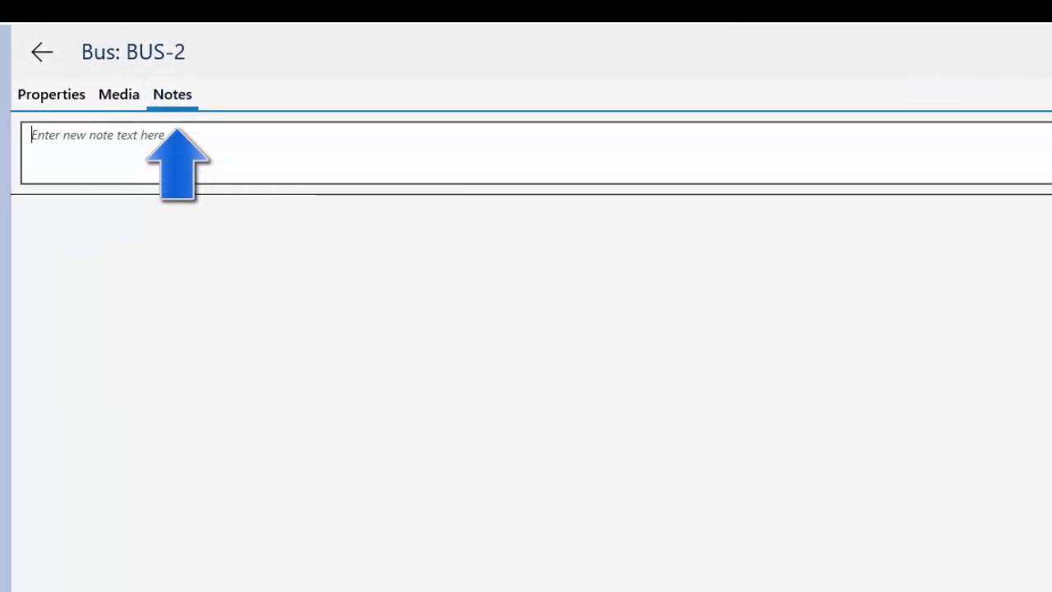
text(This is)
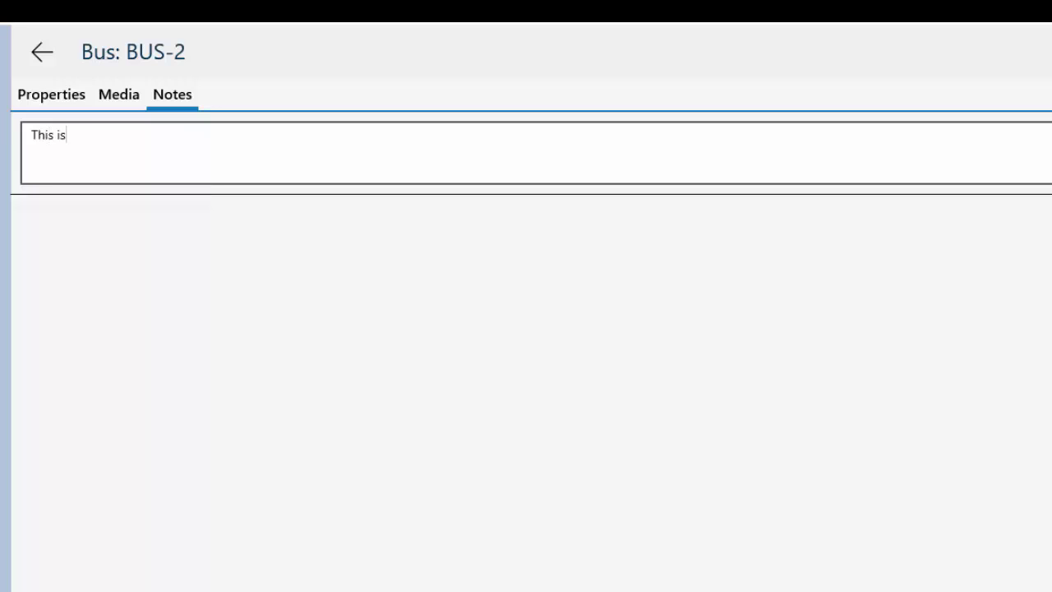
text( a note for bus 2.)
key(Return)
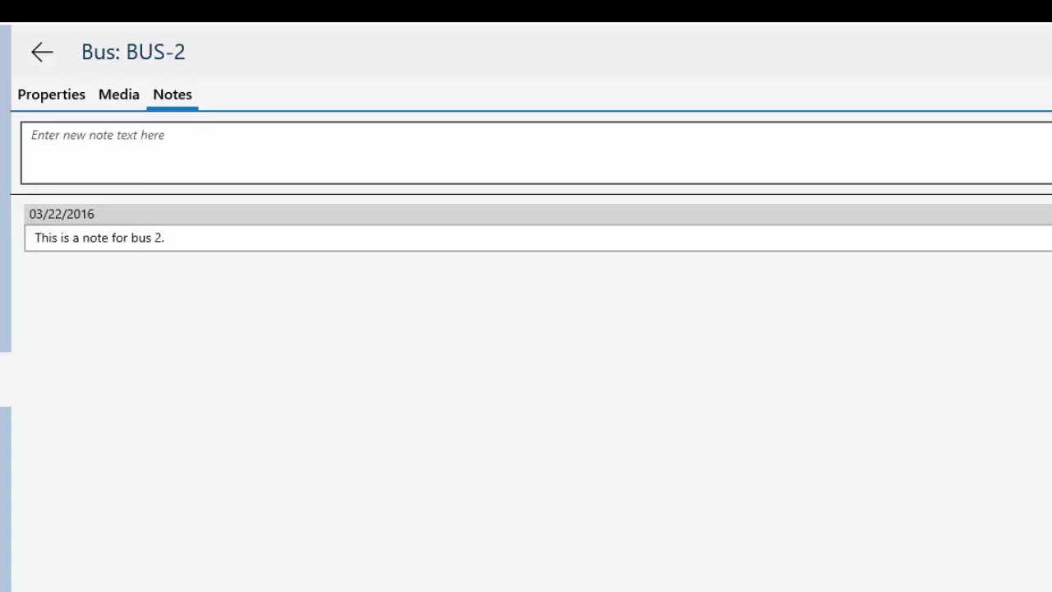
text(This is another n)
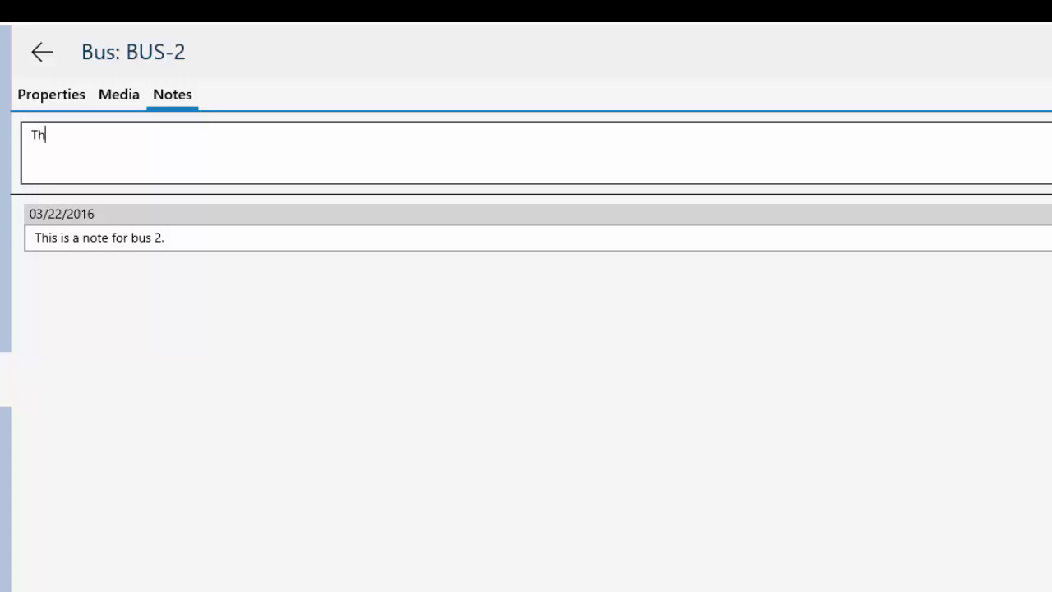
text(ote for bus 2.)
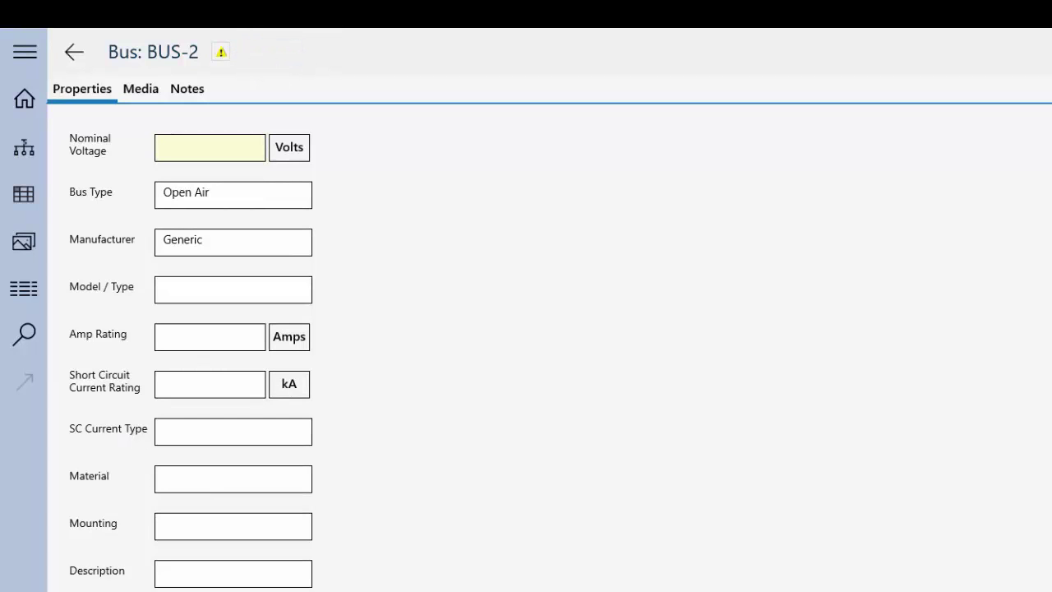
- Review BUS-2's property validation errors and set its nominal voltage to 480 volts
click(221, 52)
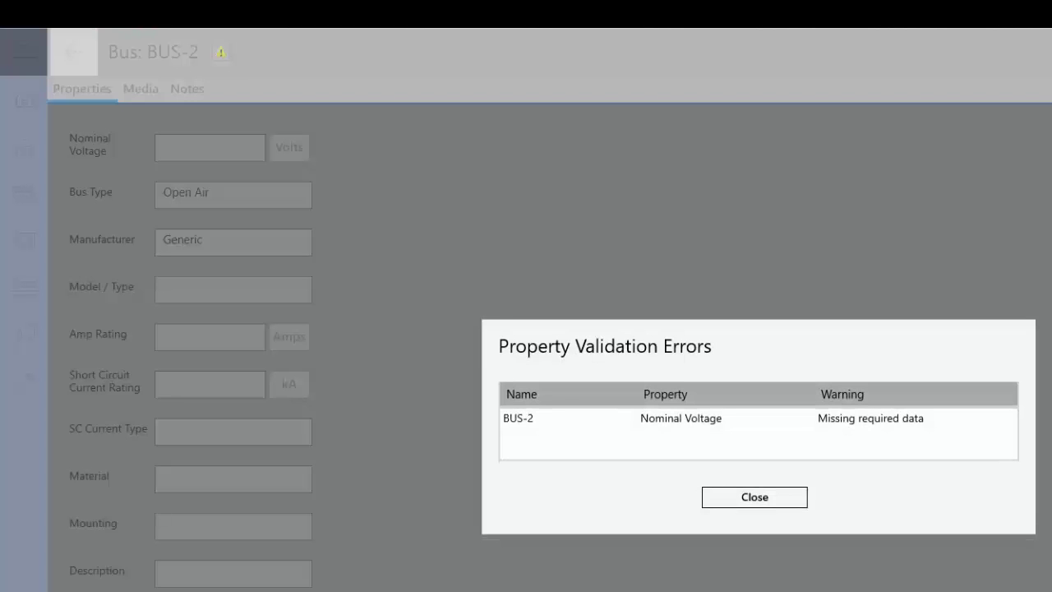
click(754, 497)
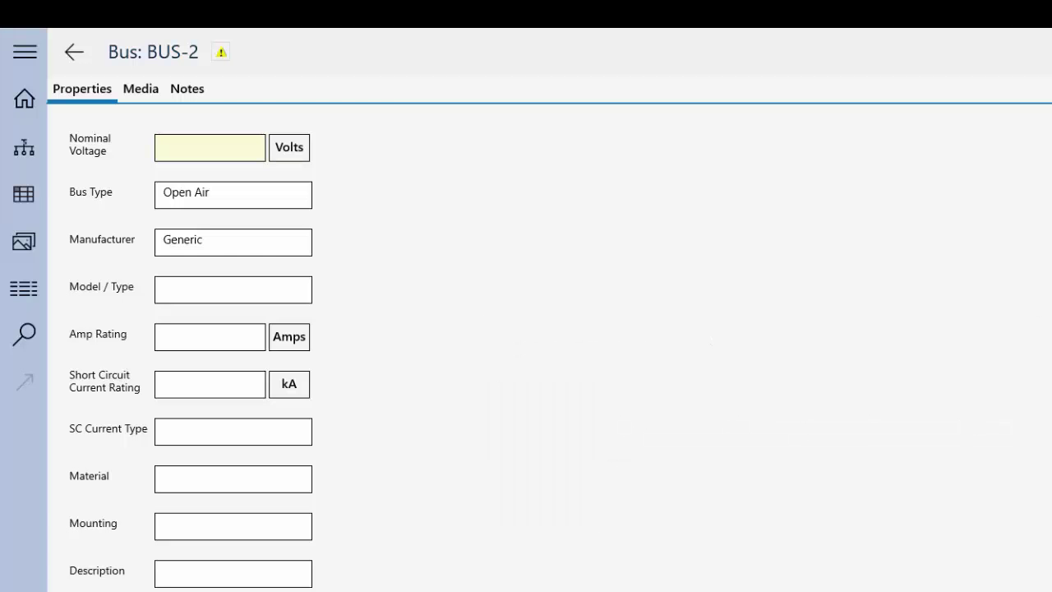
click(210, 148)
text(480)
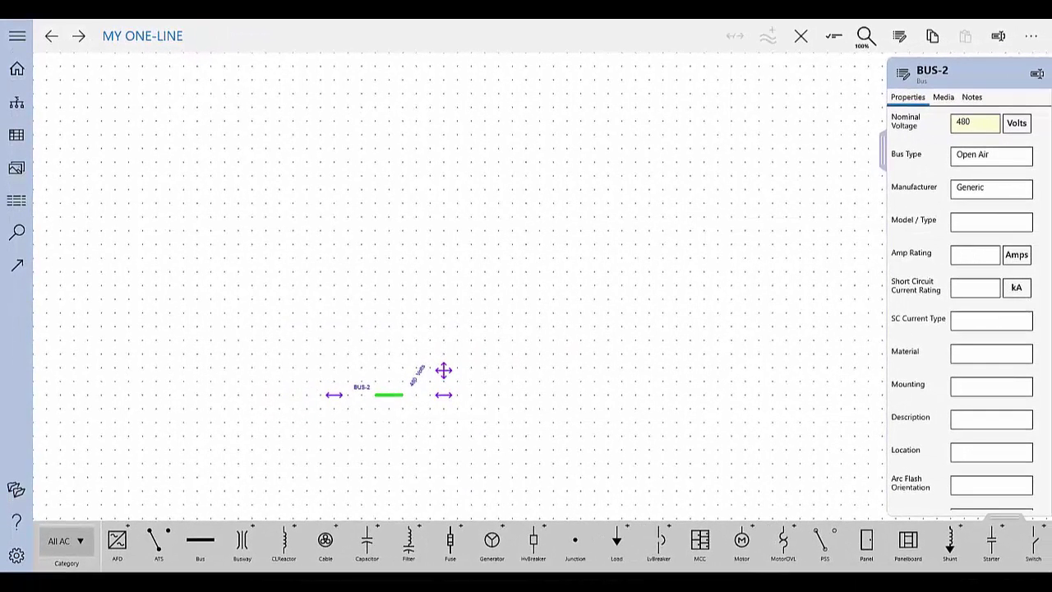
click(883, 150)
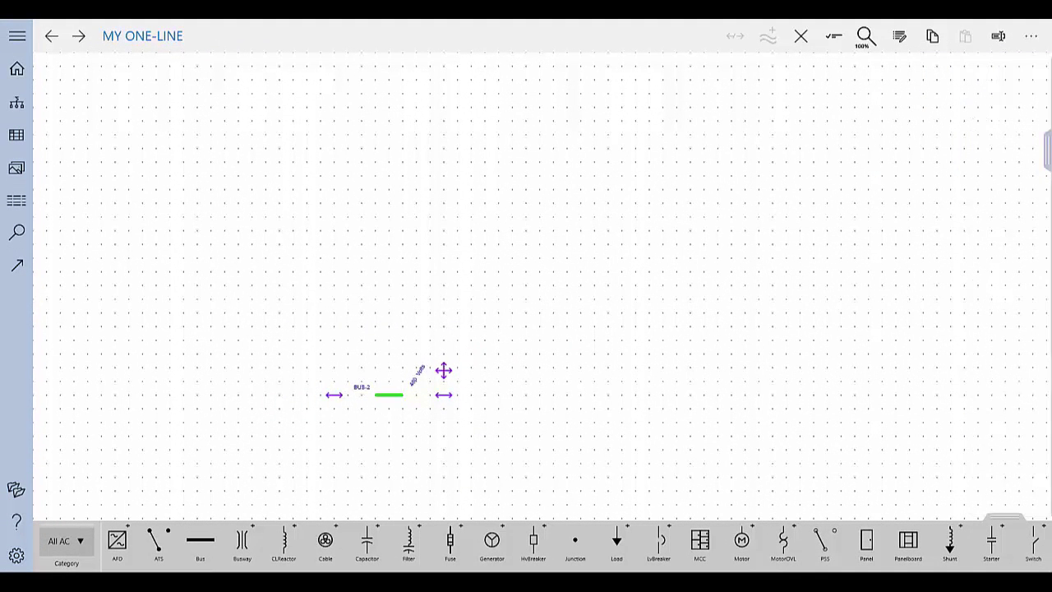
- Place a cable connected to the middle of BUS-2 and stretch its free lower end slightly further down
drag(493, 353, 593, 241)
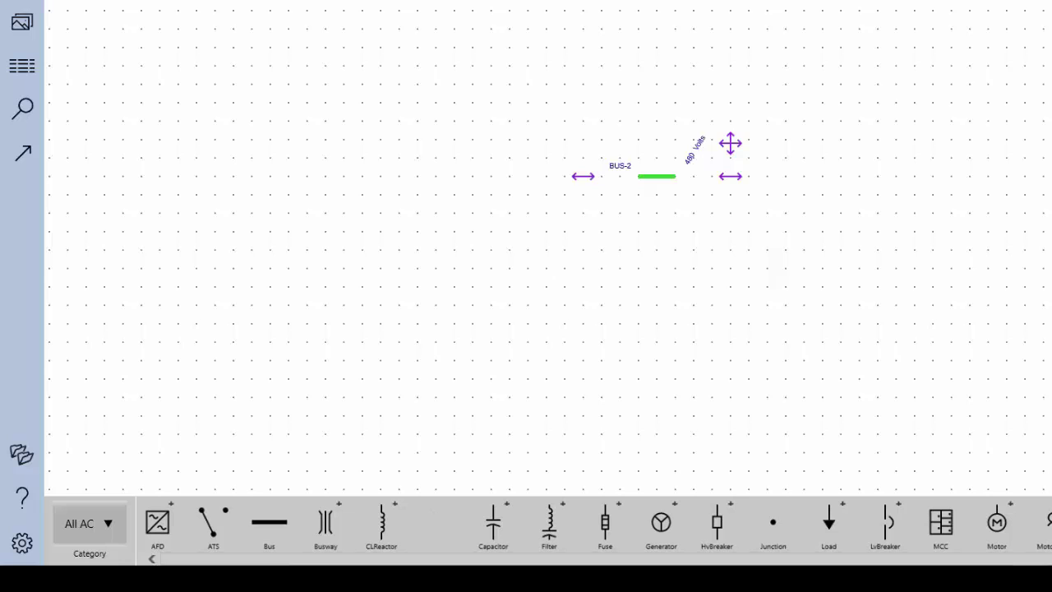
drag(437, 526, 656, 214)
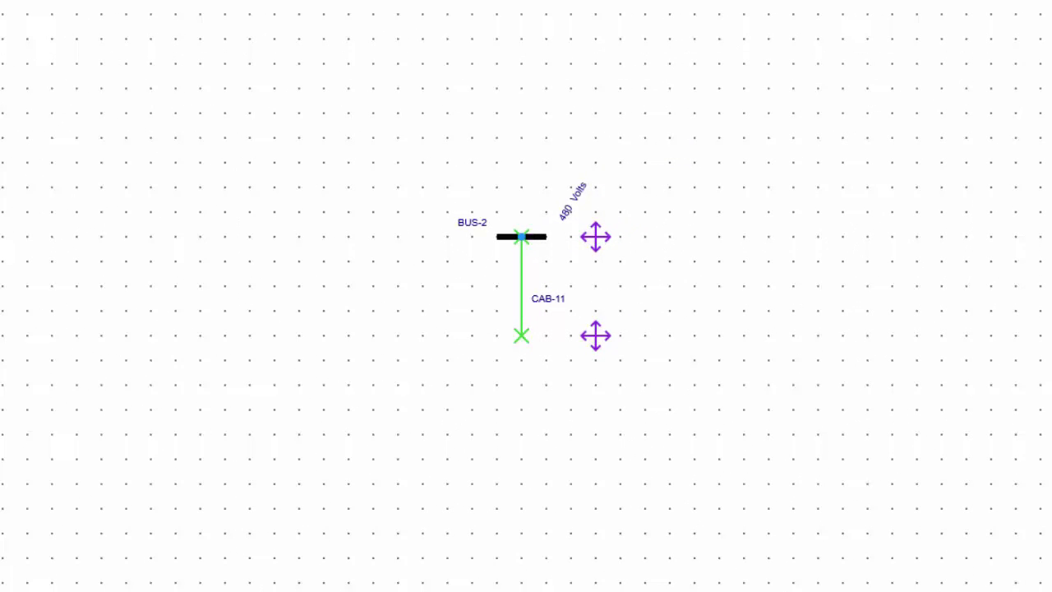
drag(595, 335, 593, 364)
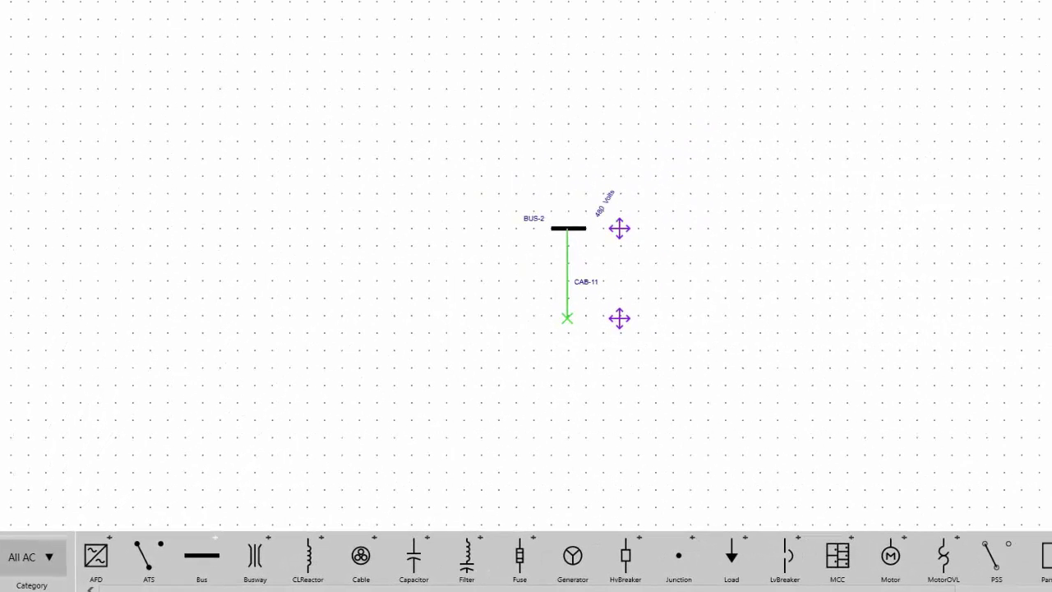
- Add a 480-volt bus of type Bus at the cable's lower end, with a low-voltage breaker and cable run beneath it
click(215, 538)
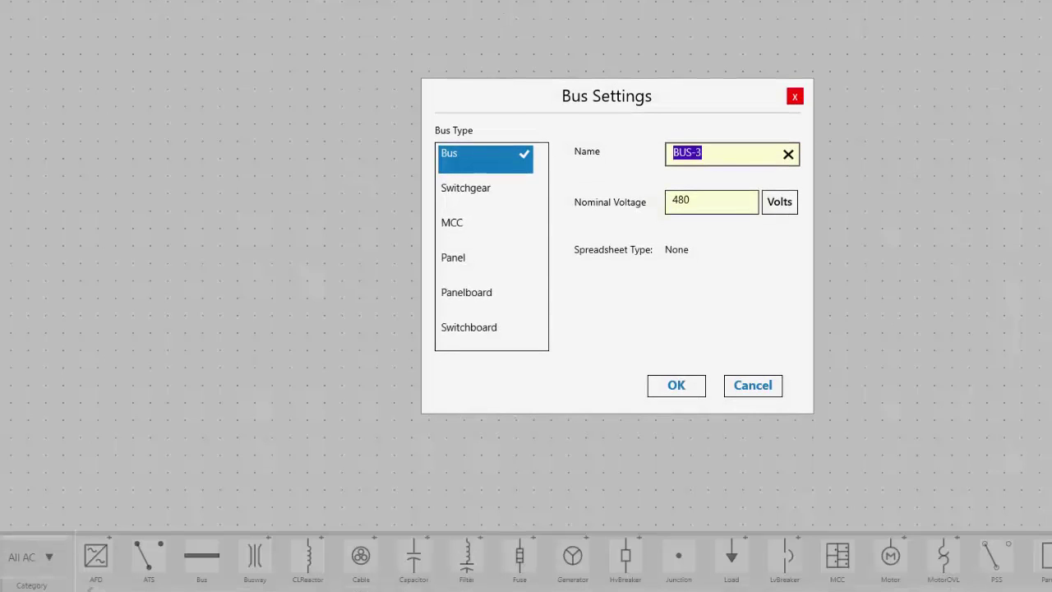
click(676, 385)
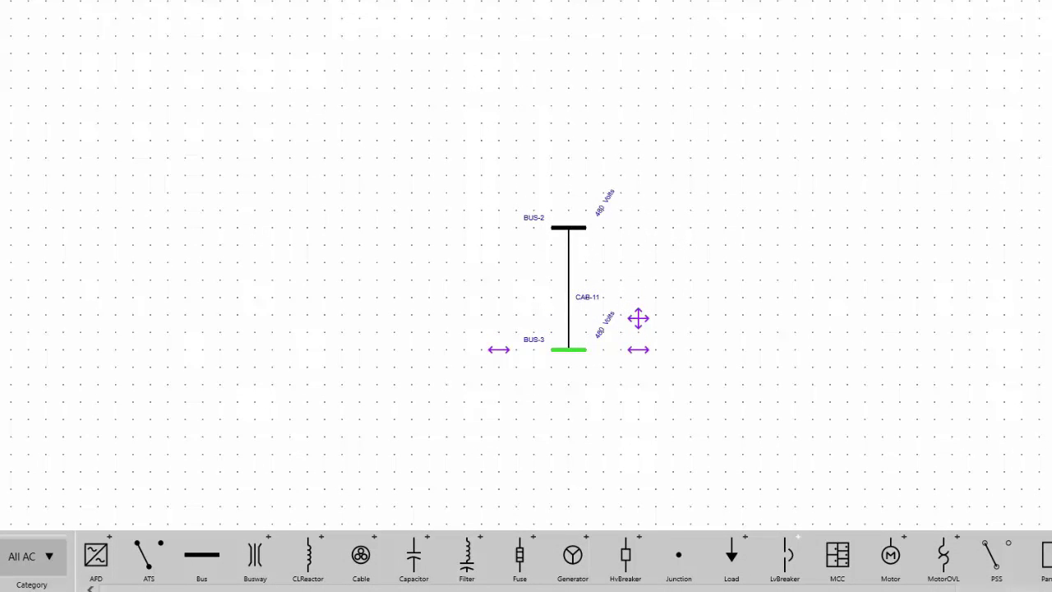
drag(785, 555, 618, 384)
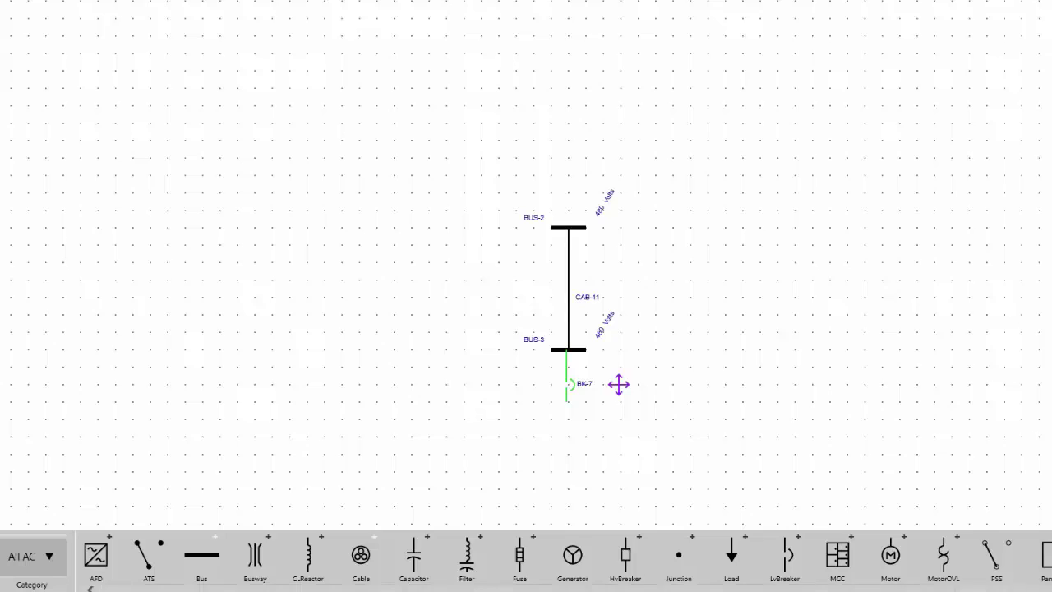
drag(361, 554, 619, 402)
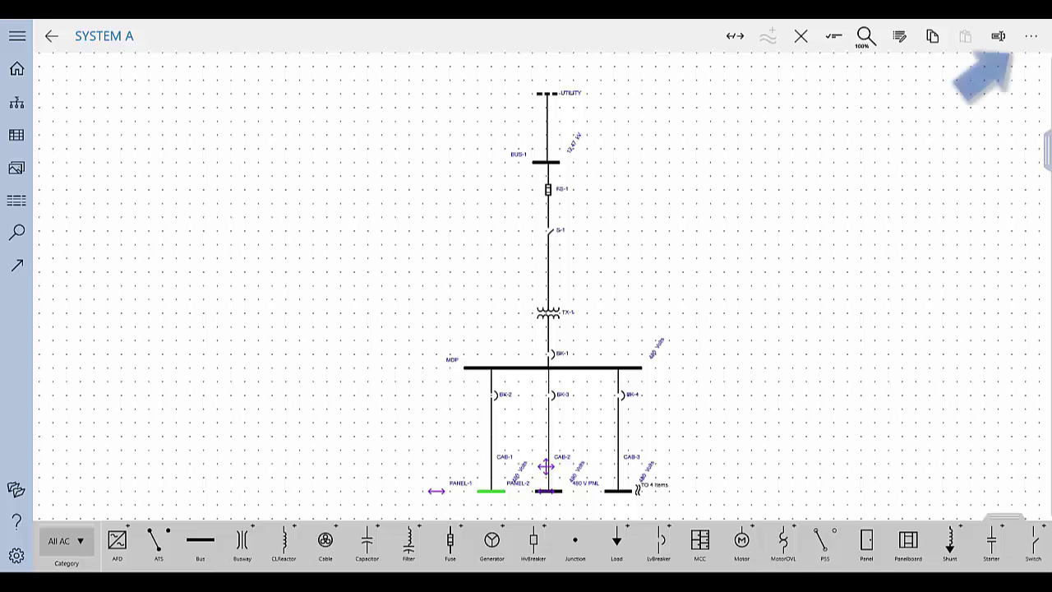
- Create a spreadsheet for the existing panel PANEL-1 in the SYSTEM A one-line, with 12 circuits
click(1030, 36)
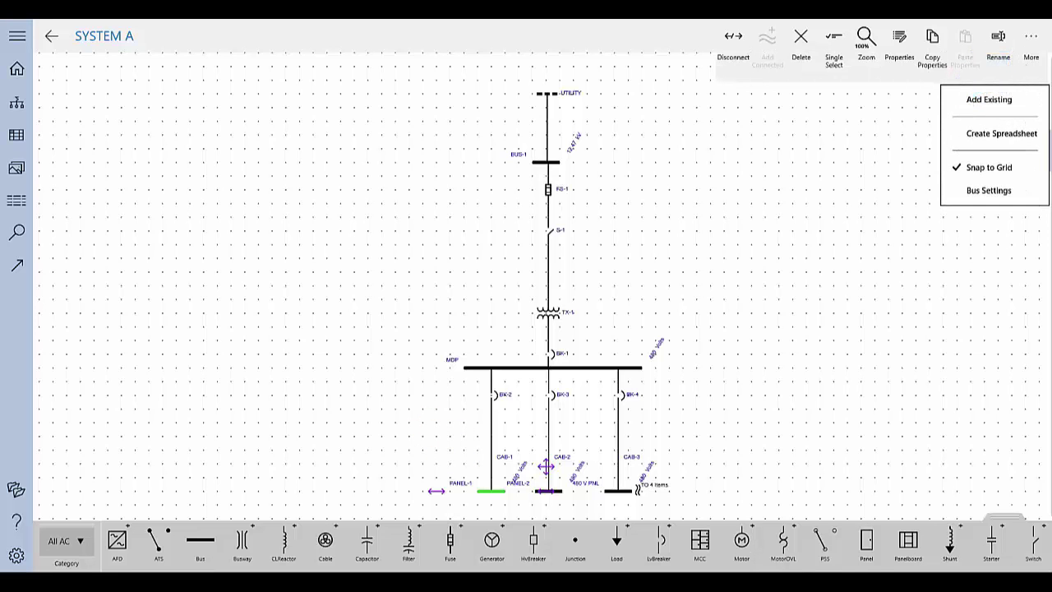
click(1000, 134)
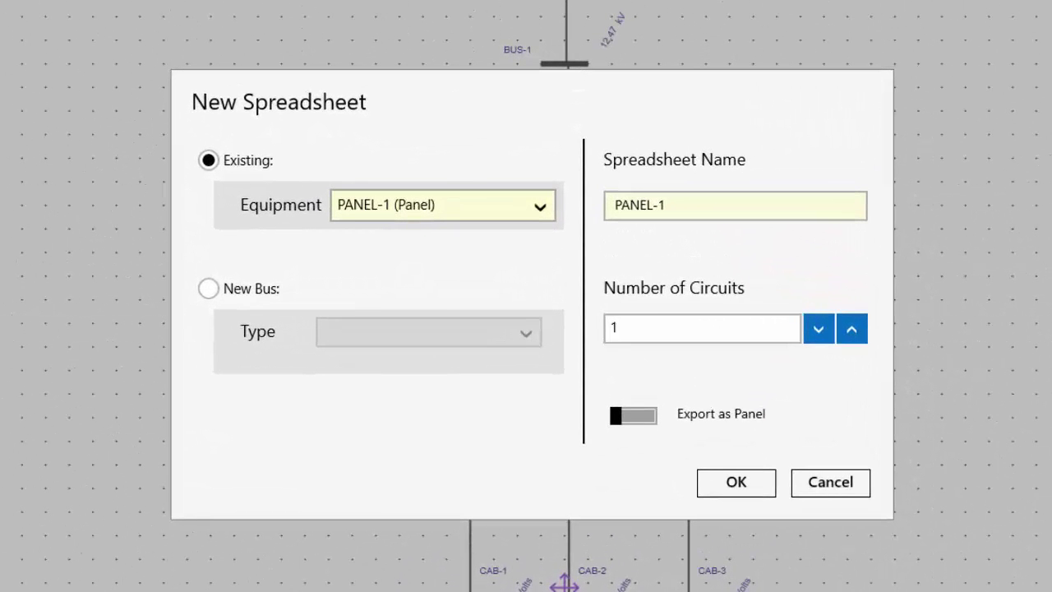
click(696, 328)
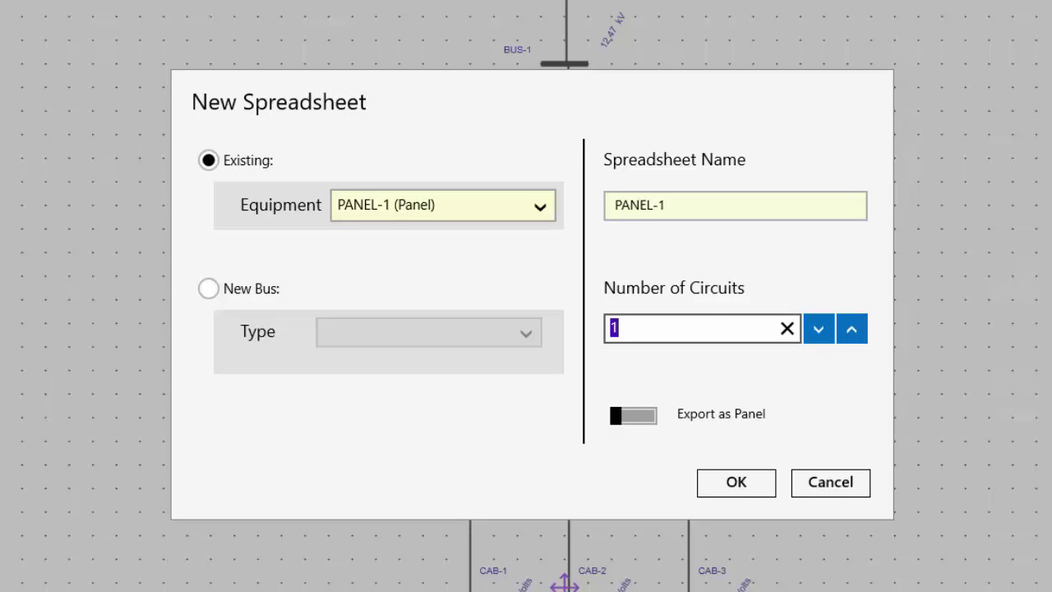
text(12)
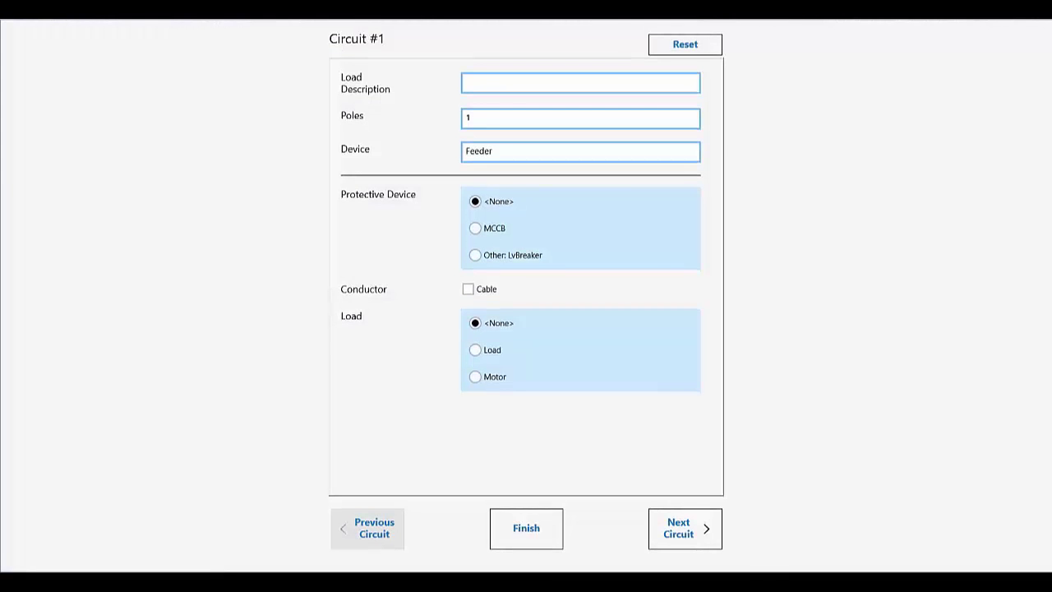
- Give circuit 1 an MCCB protective device and a Load, and apply these settings to the remaining circuits
click(476, 228)
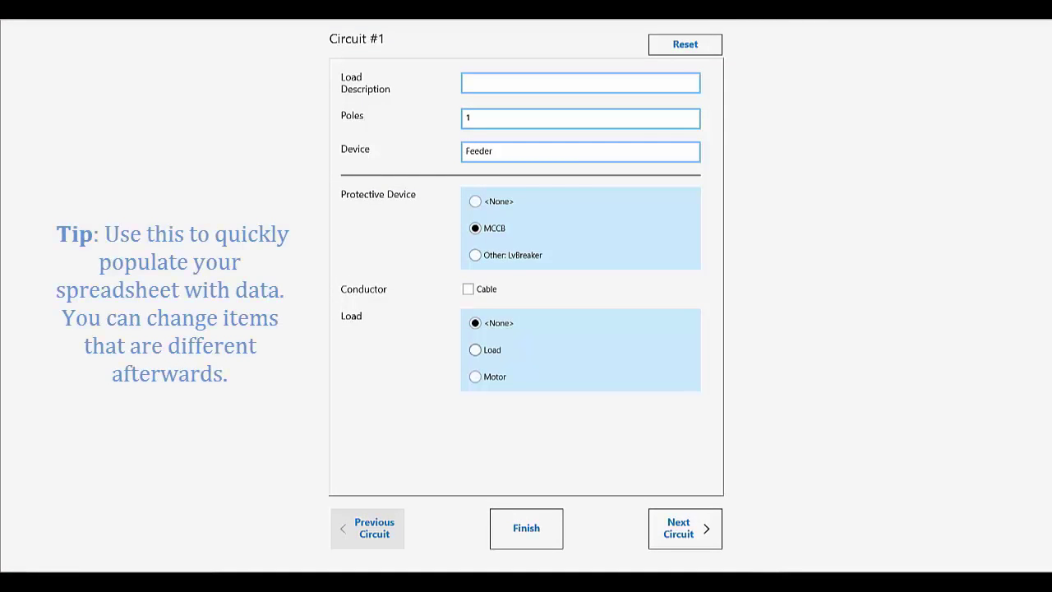
click(475, 350)
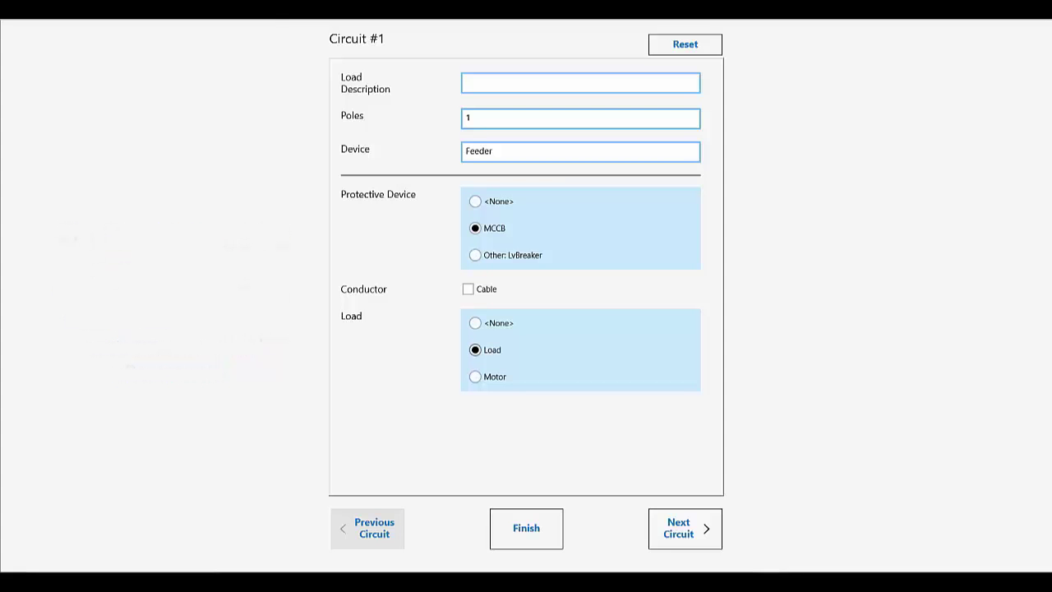
click(526, 528)
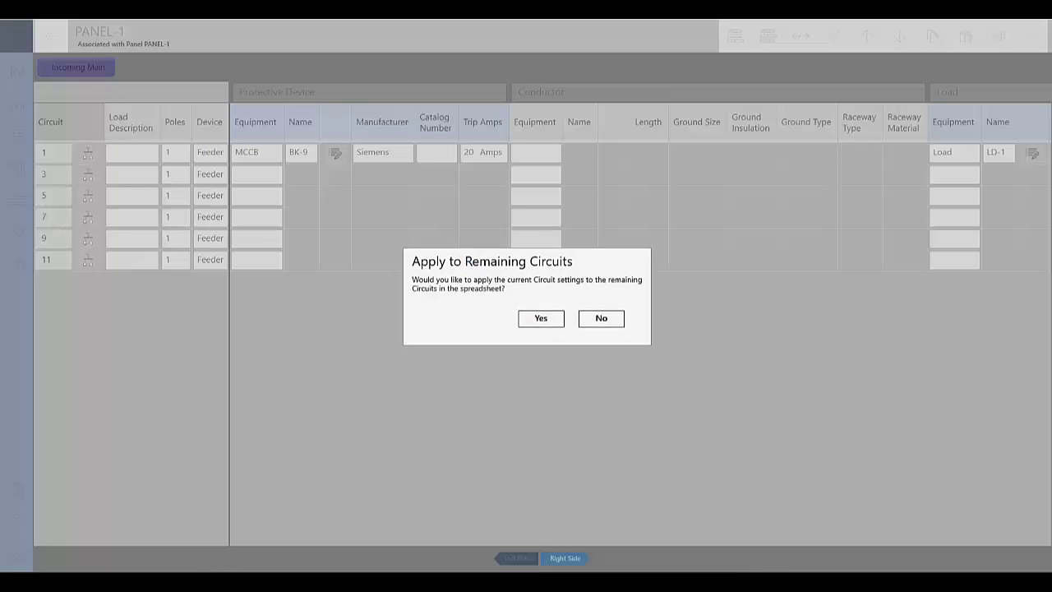
click(541, 318)
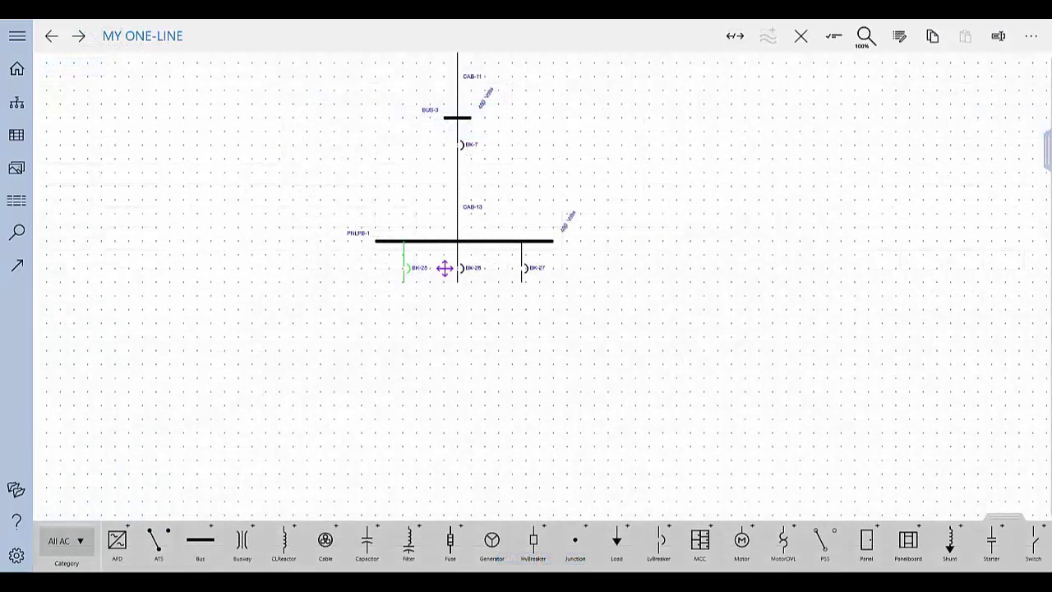
- Copy the properties of breaker BK-25 to breaker BK-26 in MY ONE-LINE and show BK-26's properties
key(Escape)
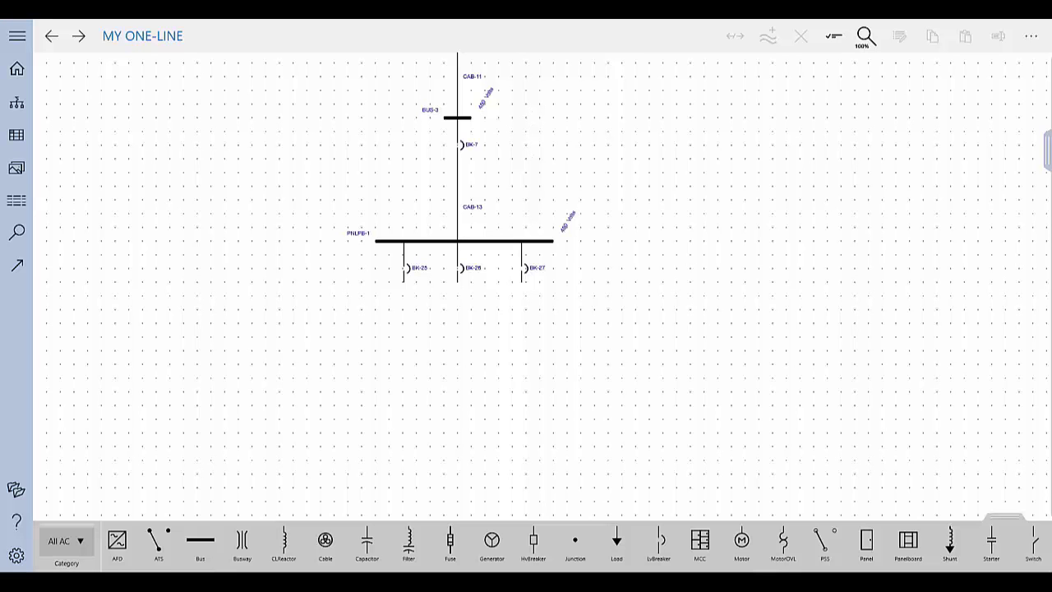
click(405, 268)
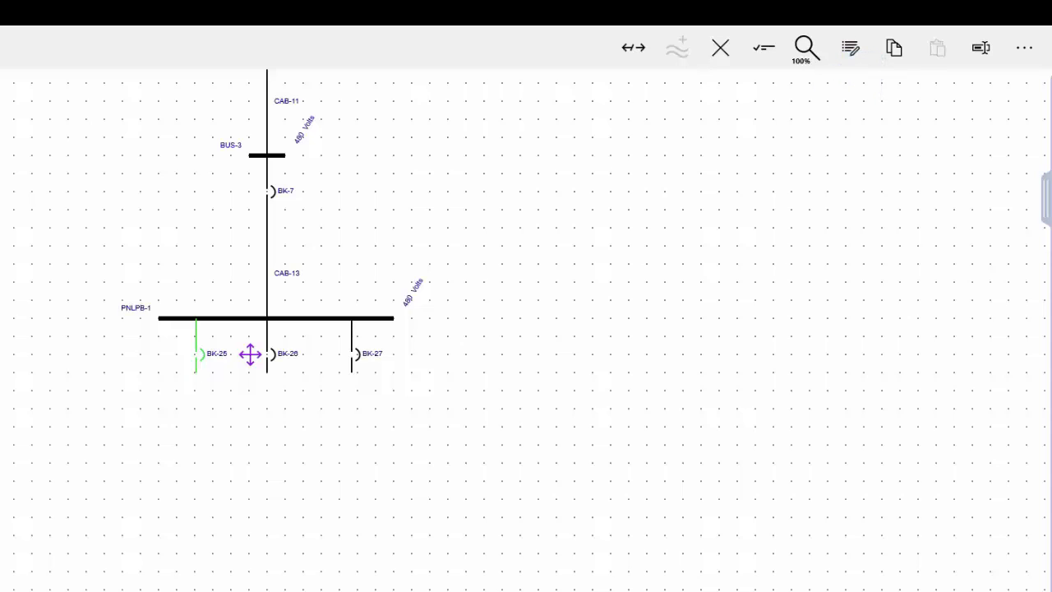
click(894, 48)
click(267, 353)
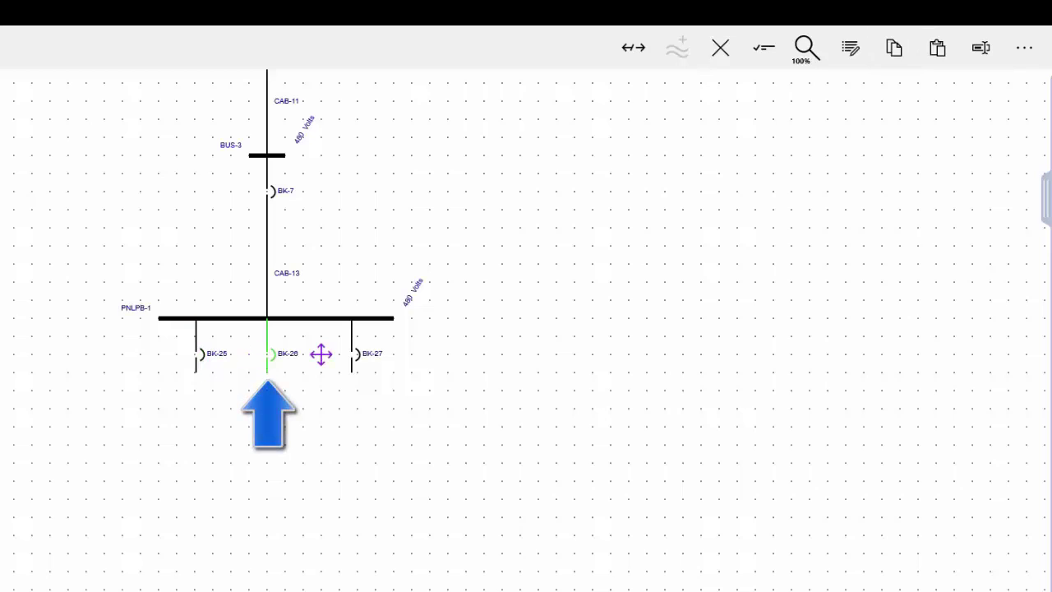
click(937, 48)
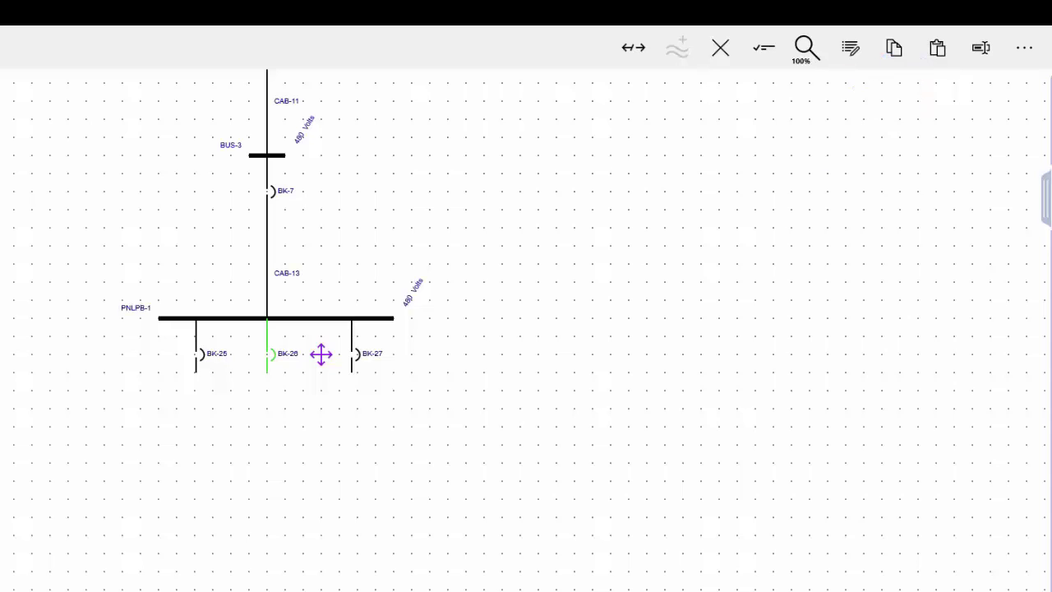
click(1046, 198)
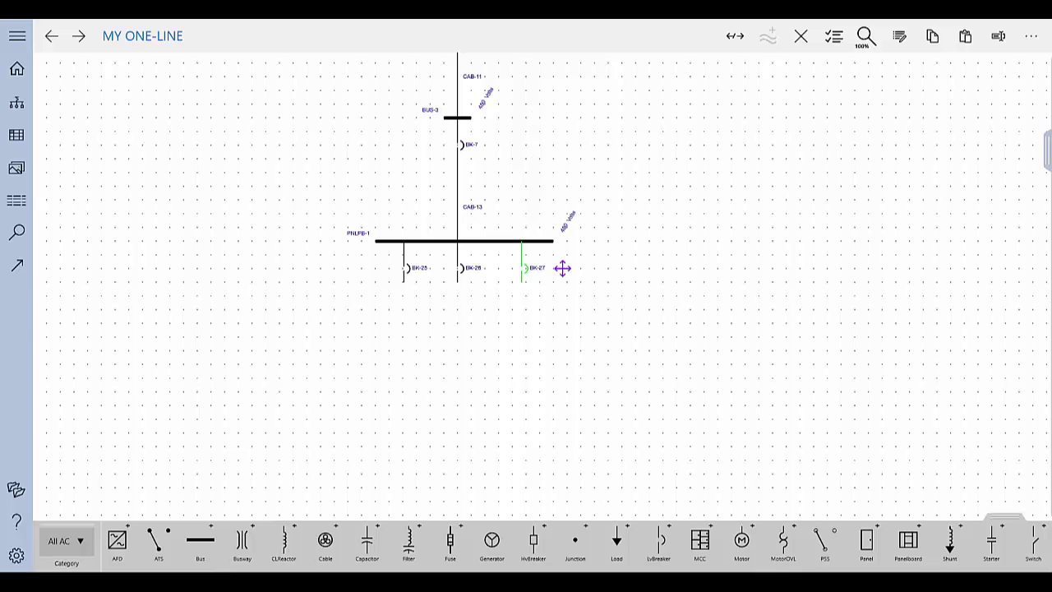
- Bring the whole one-line from BUS-2 to the lower breakers into view and reset the zoom to 100%
scroll(542, 285, down, 3)
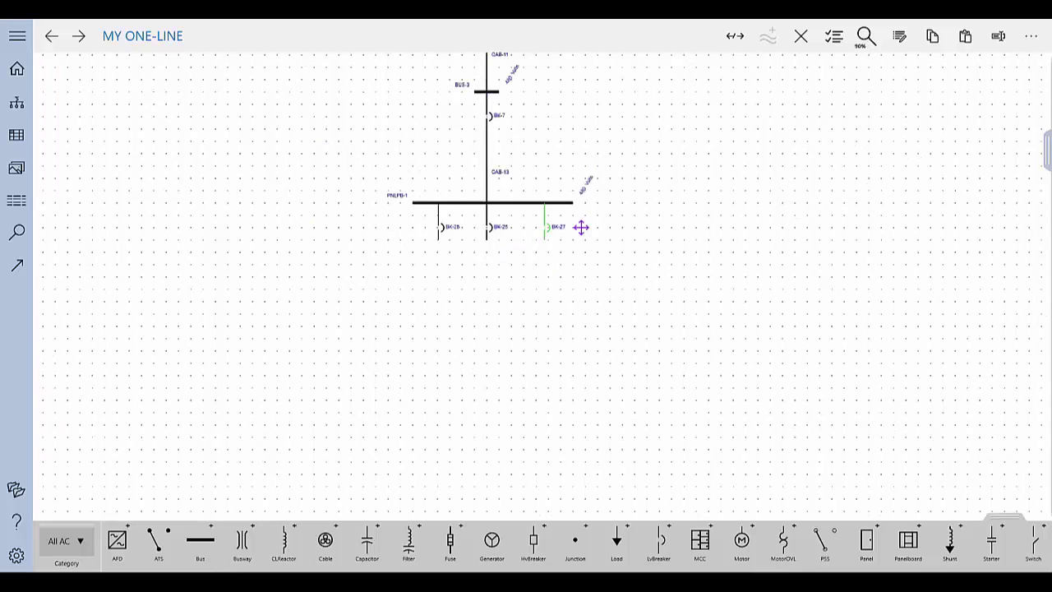
scroll(542, 286, up, 6)
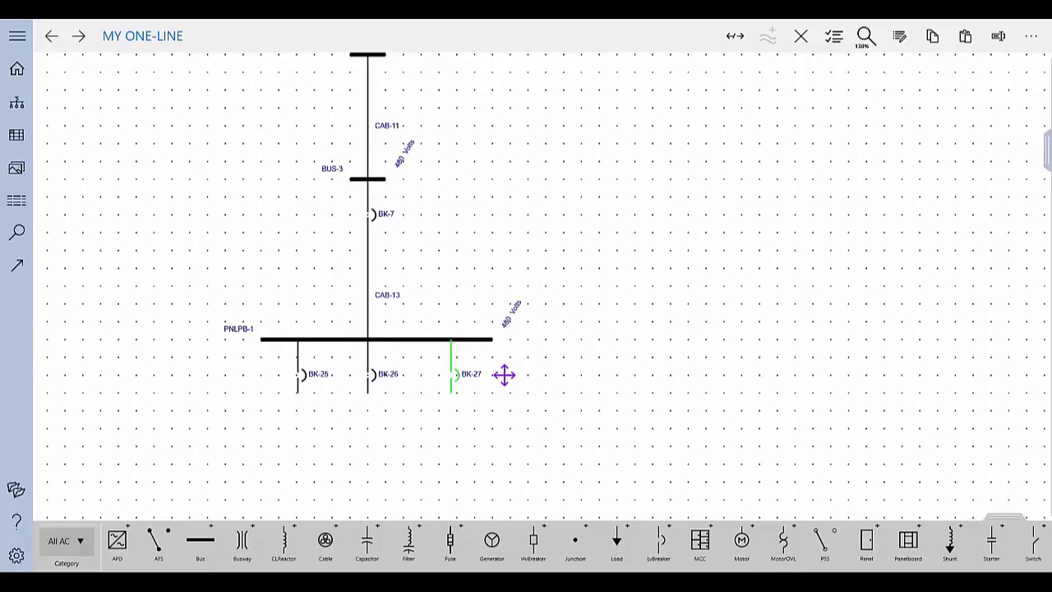
drag(503, 374, 590, 459)
scroll(543, 286, down, 2)
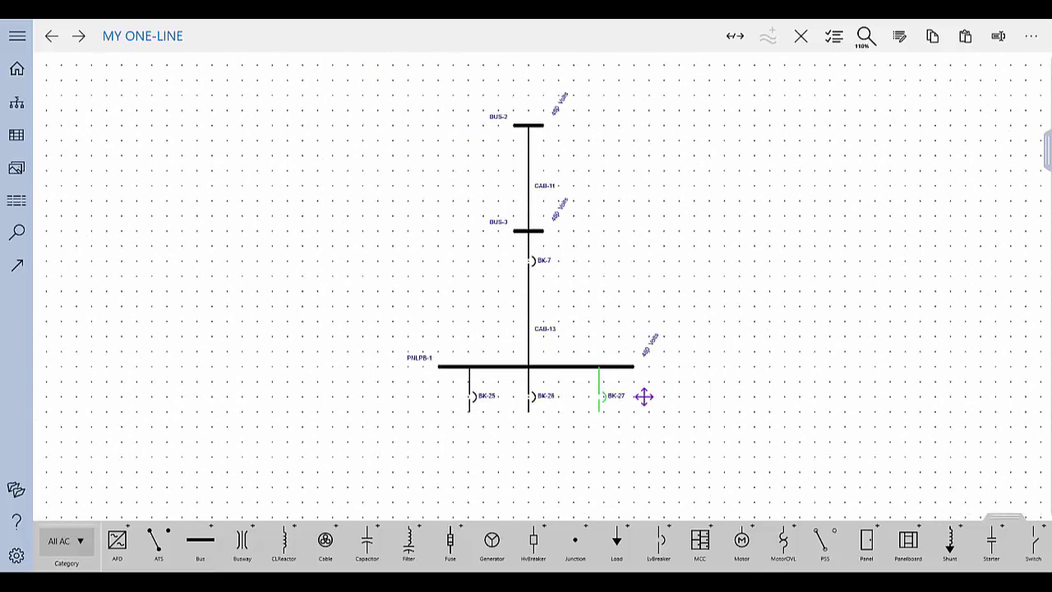
click(866, 36)
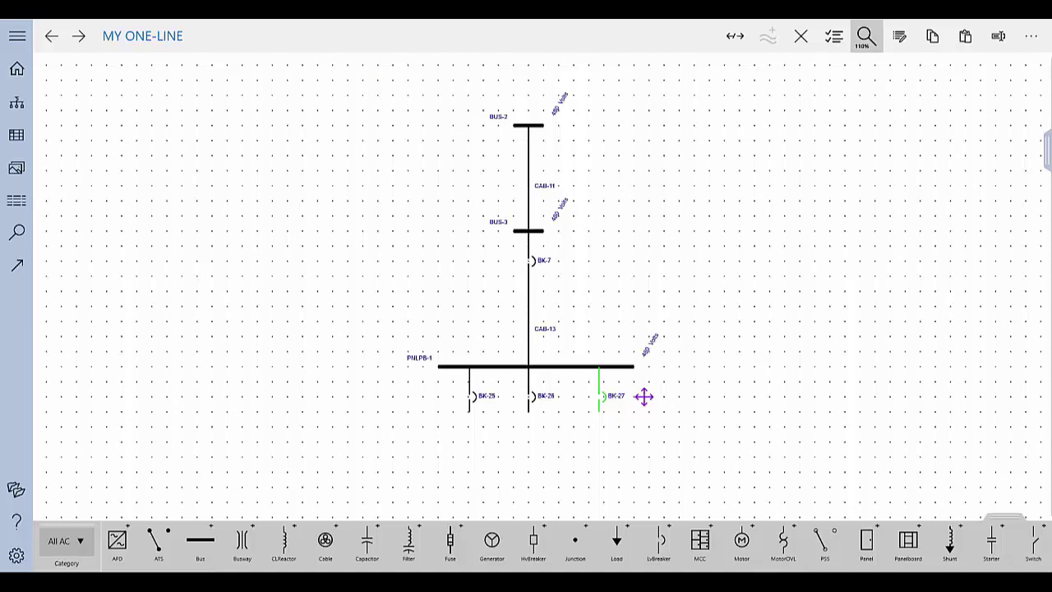
click(867, 118)
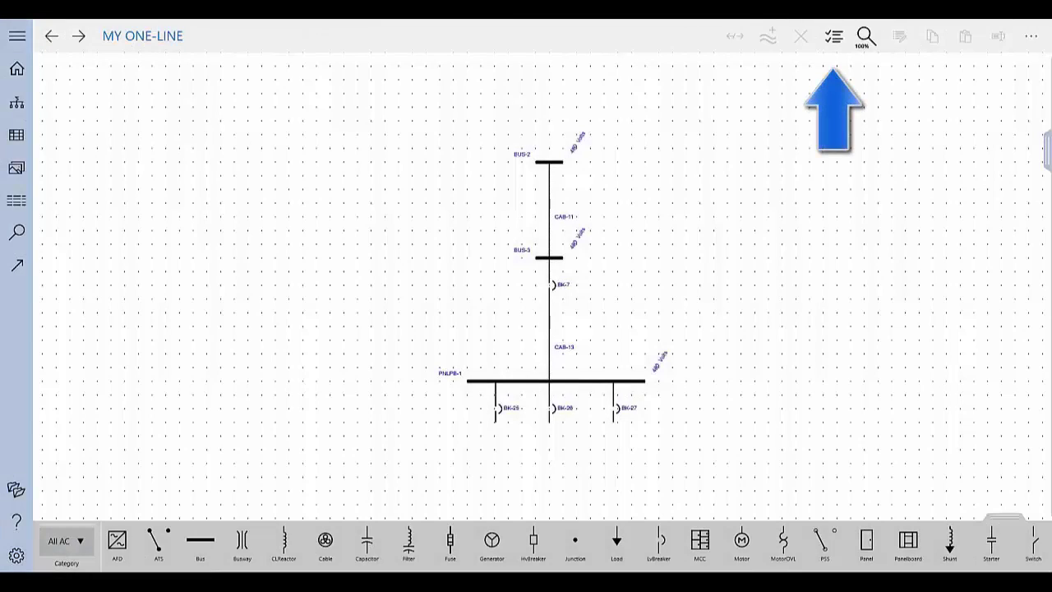
- Select BUS-2, breaker BK-7 and BUS-3 together in multi-select mode
click(549, 162)
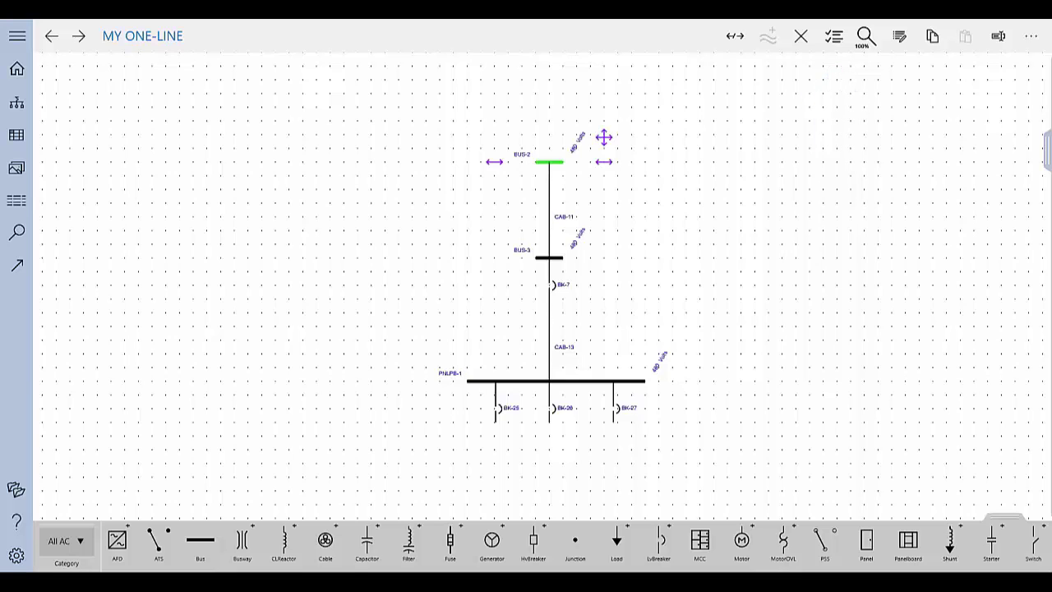
click(549, 210)
click(549, 210)
click(551, 285)
click(549, 258)
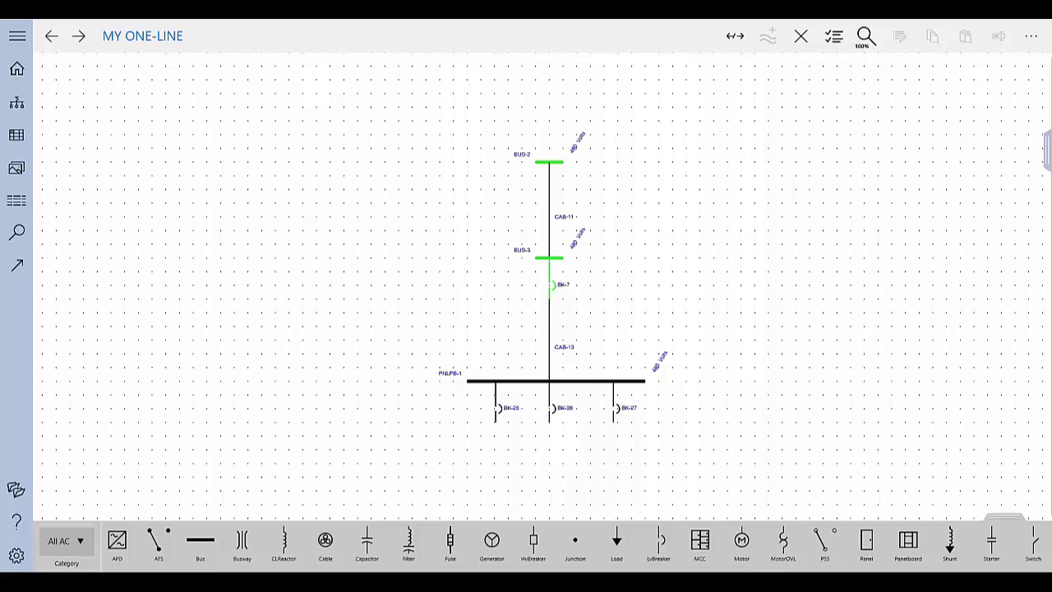
- Enlarge and shift a selection box over BUS-2, BUS-3 and BK-7 to include both cables, and return to single-select mode
click(549, 233)
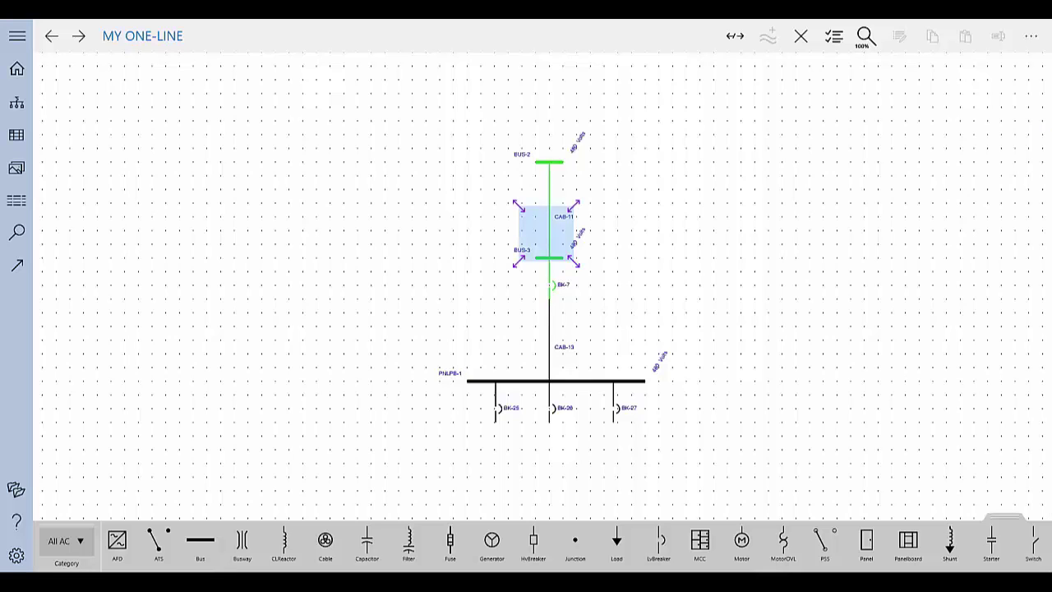
drag(573, 205, 672, 107)
drag(518, 108, 441, 85)
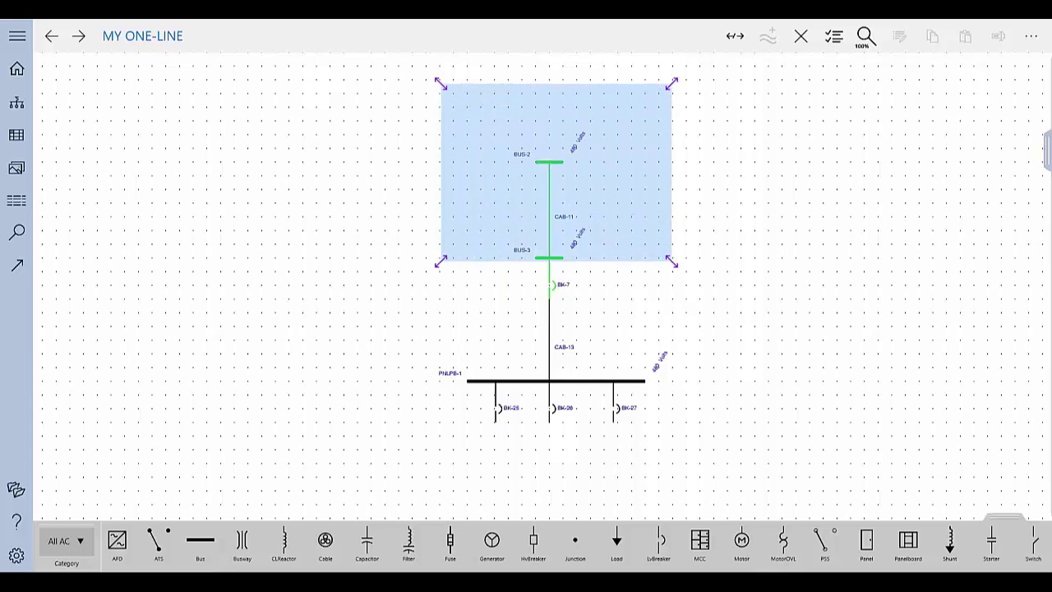
drag(556, 172, 550, 228)
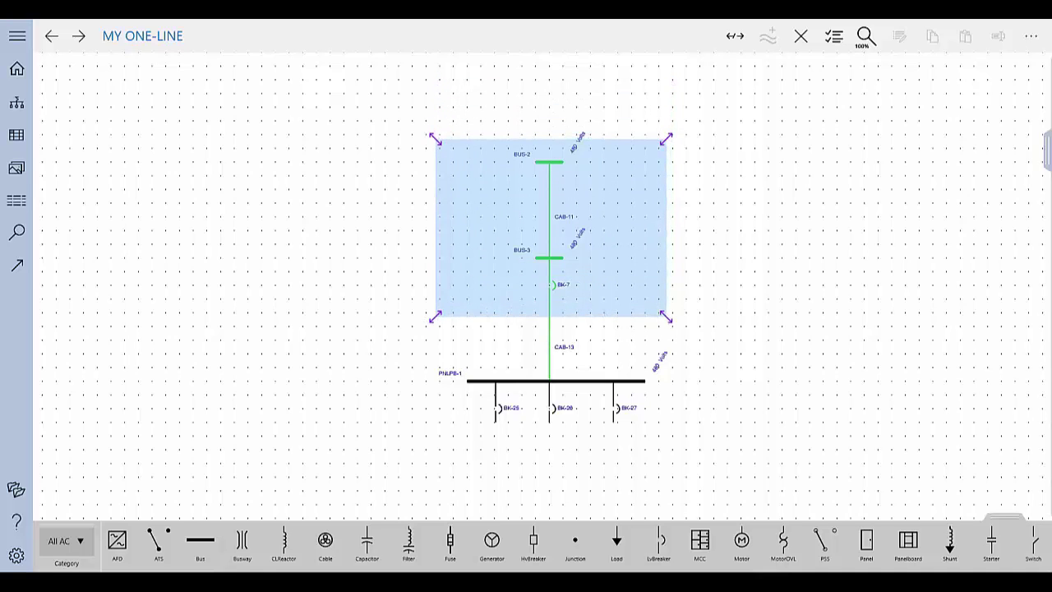
click(834, 36)
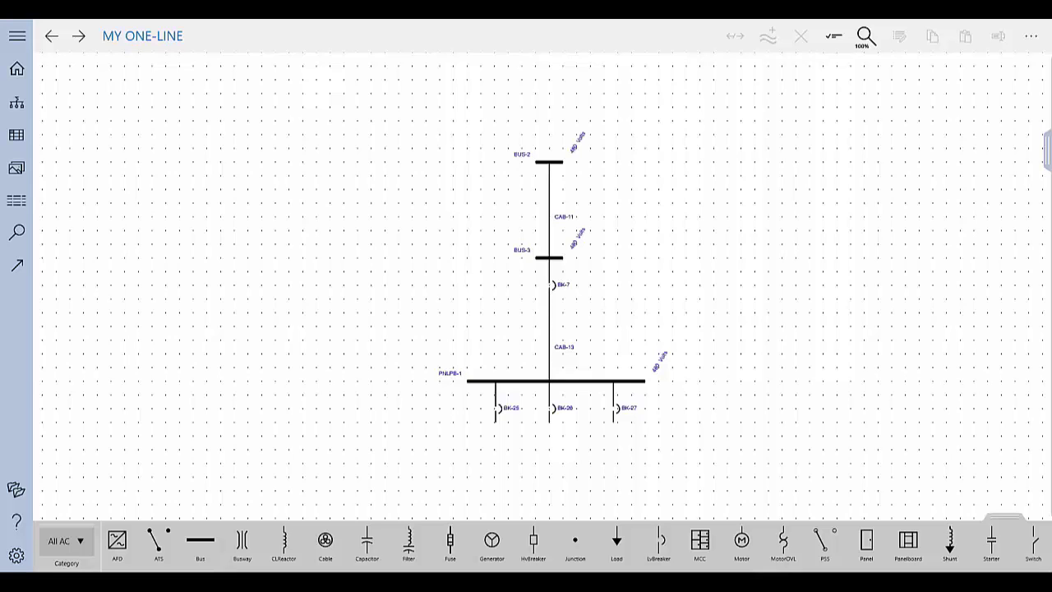
- Rename panelboard PNLPB-1 in MY ONE-LINE as Panelboard 2
click(567, 381)
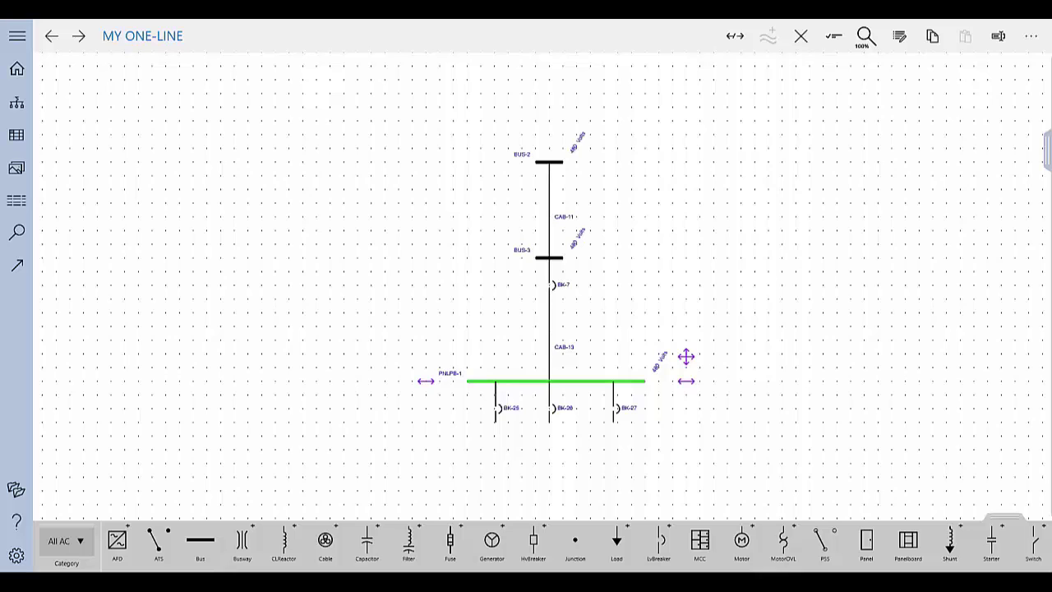
click(998, 35)
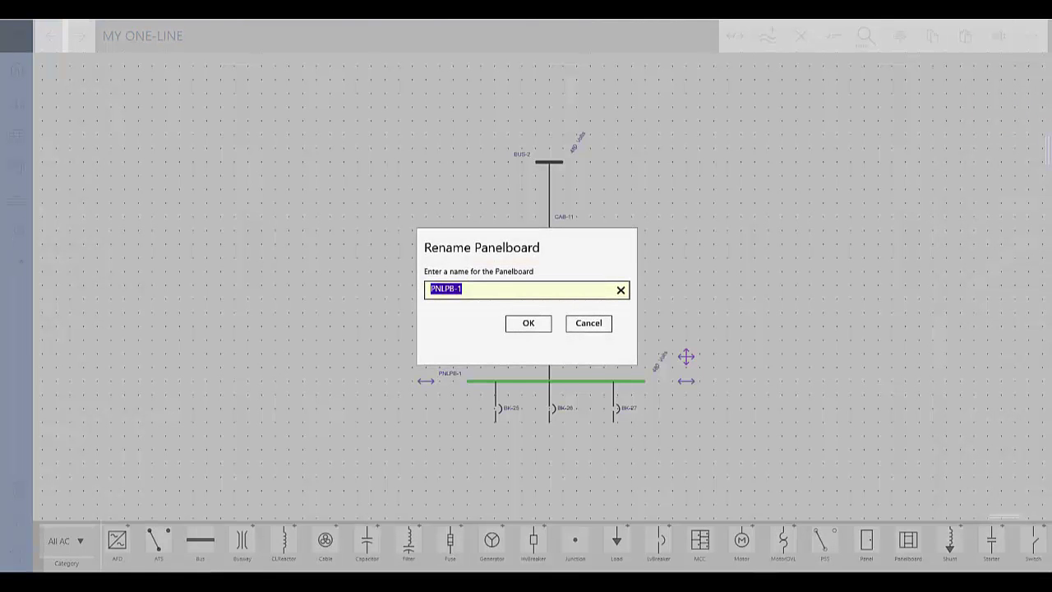
text(Panelboard 2)
key(Return)
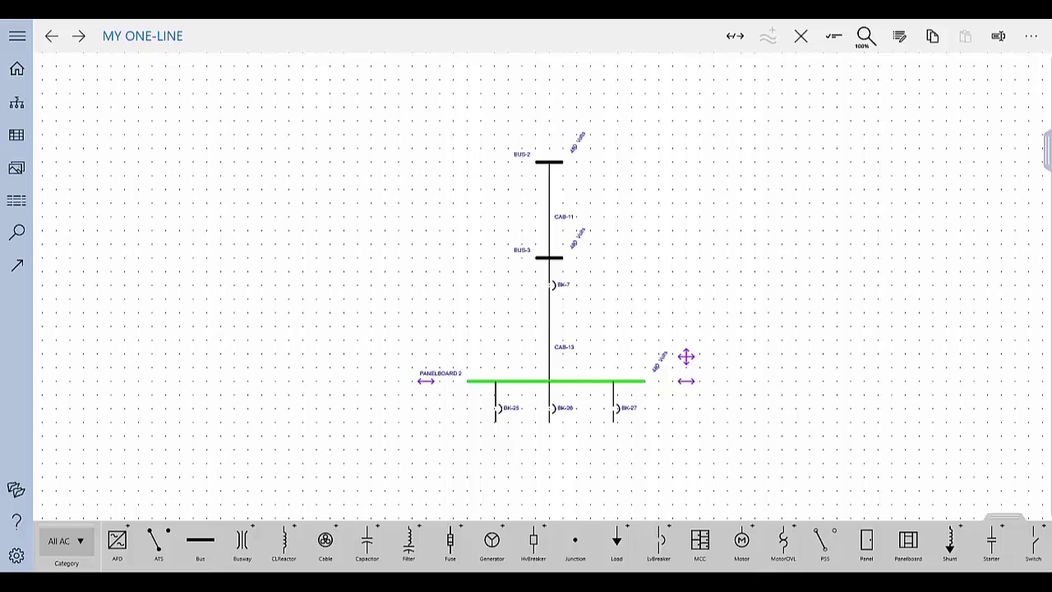
- Disconnect breakers BK-27 and BK-26 from PANELBOARD 2 in MY ONE-LINE
click(616, 421)
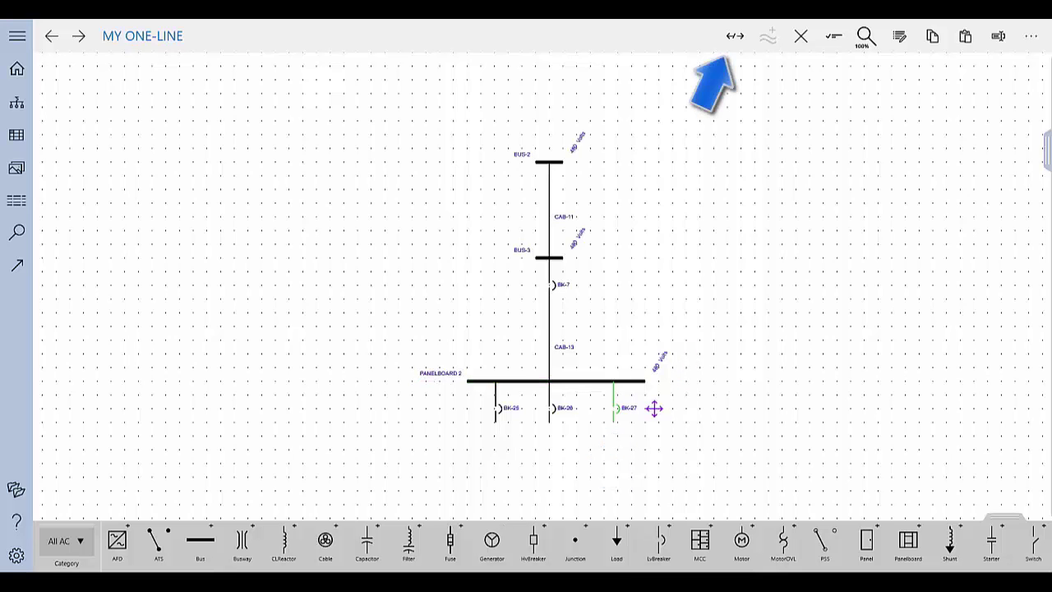
click(735, 37)
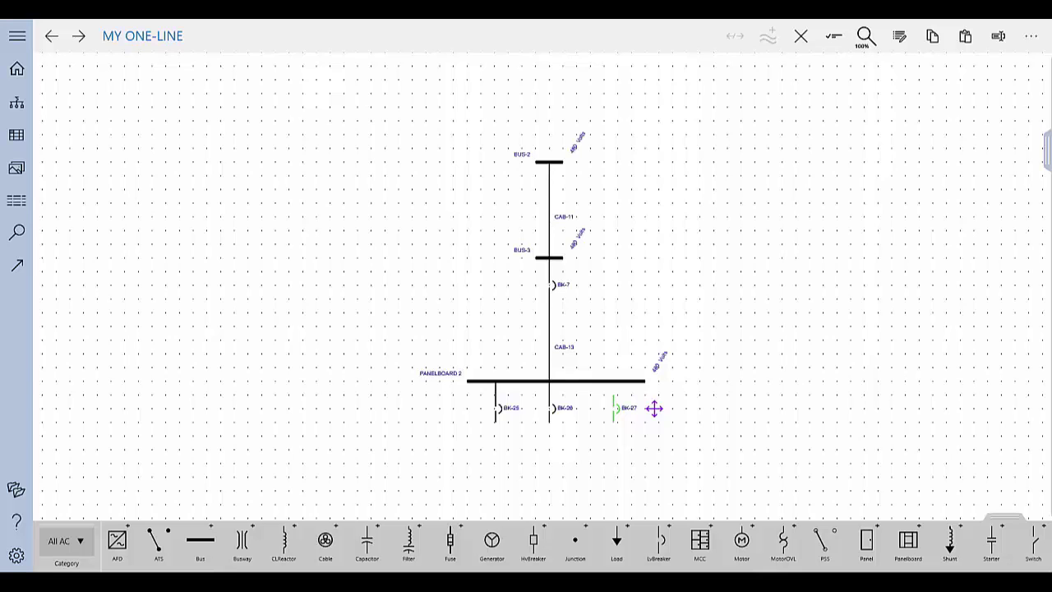
click(549, 407)
right_click(549, 407)
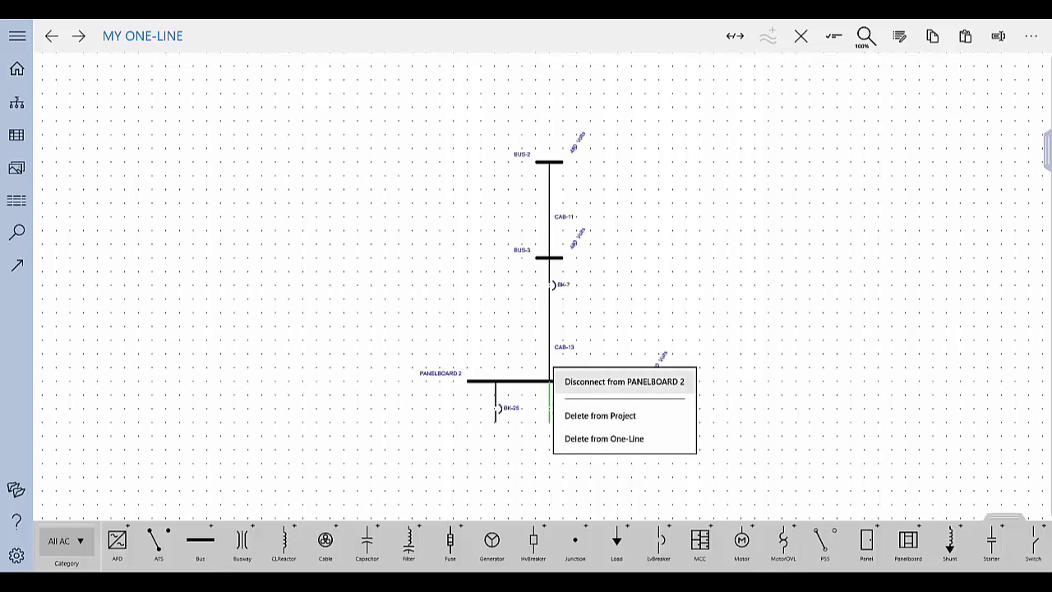
click(624, 381)
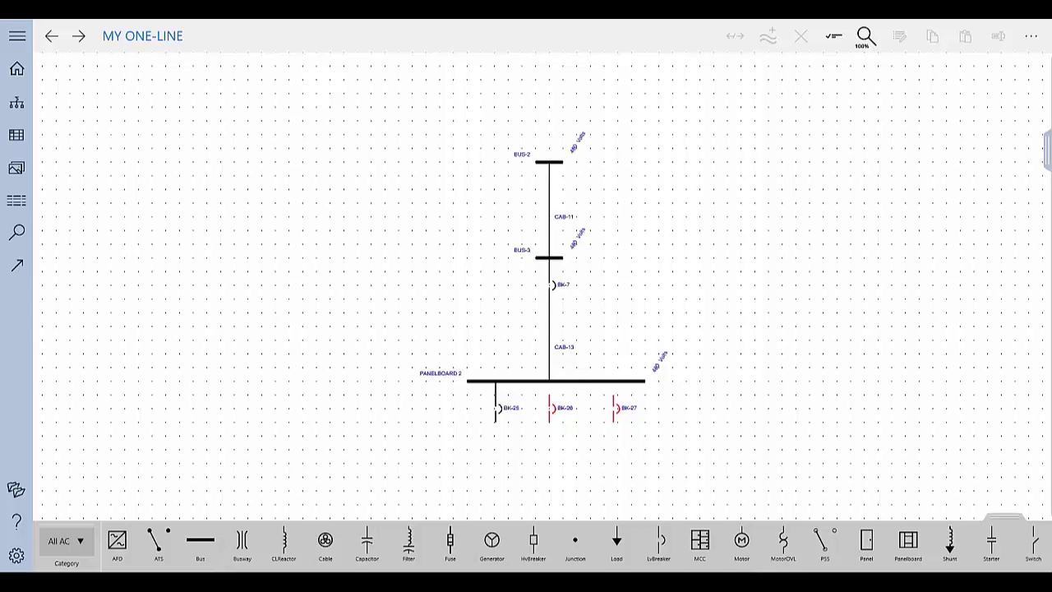
- Delete the disconnected breakers BK-27 and BK-26 from both the one-line and the project
click(615, 408)
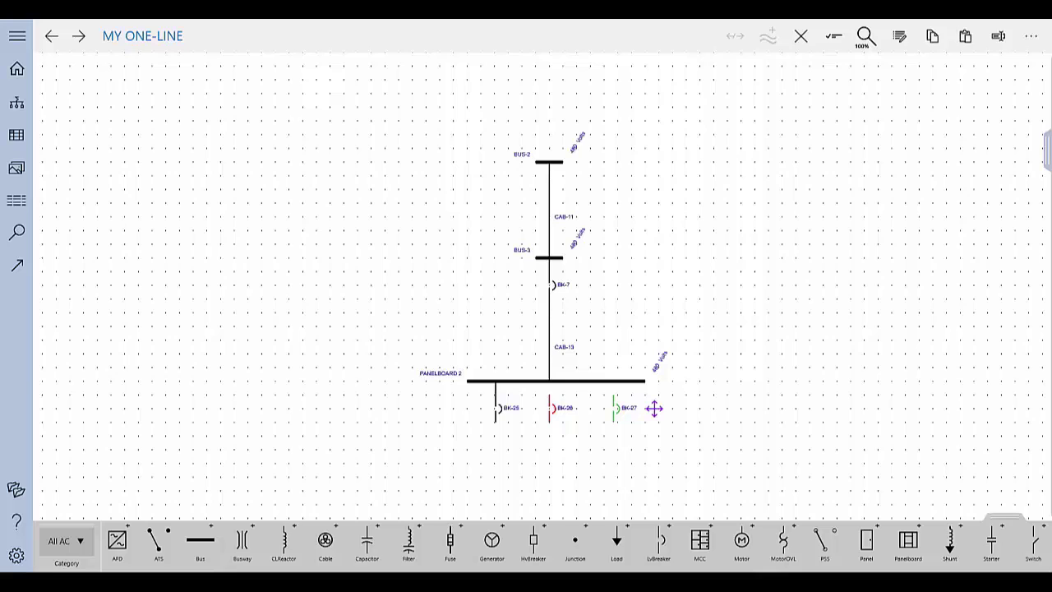
click(800, 36)
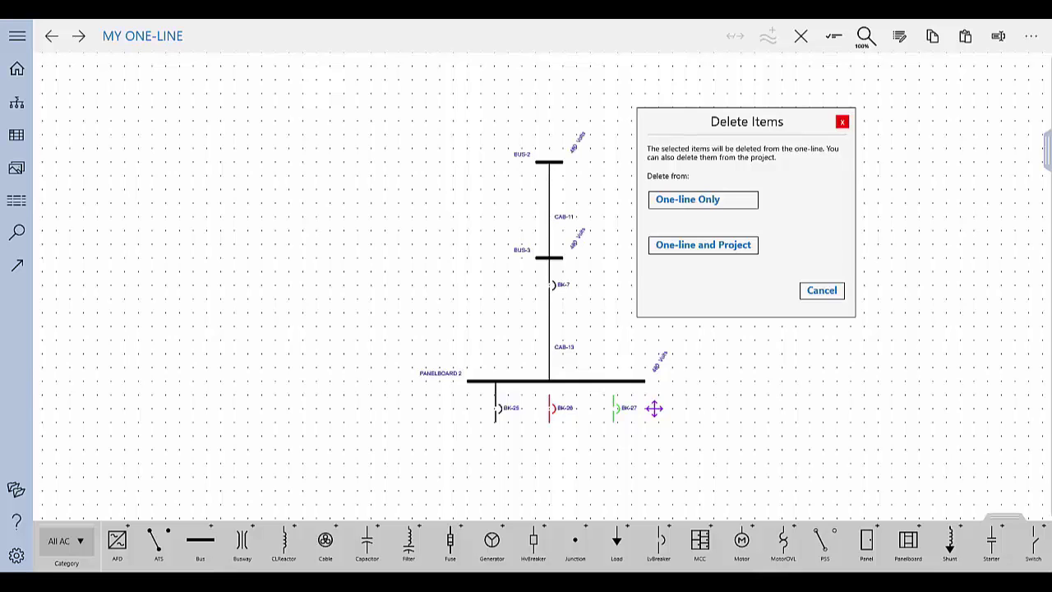
click(703, 244)
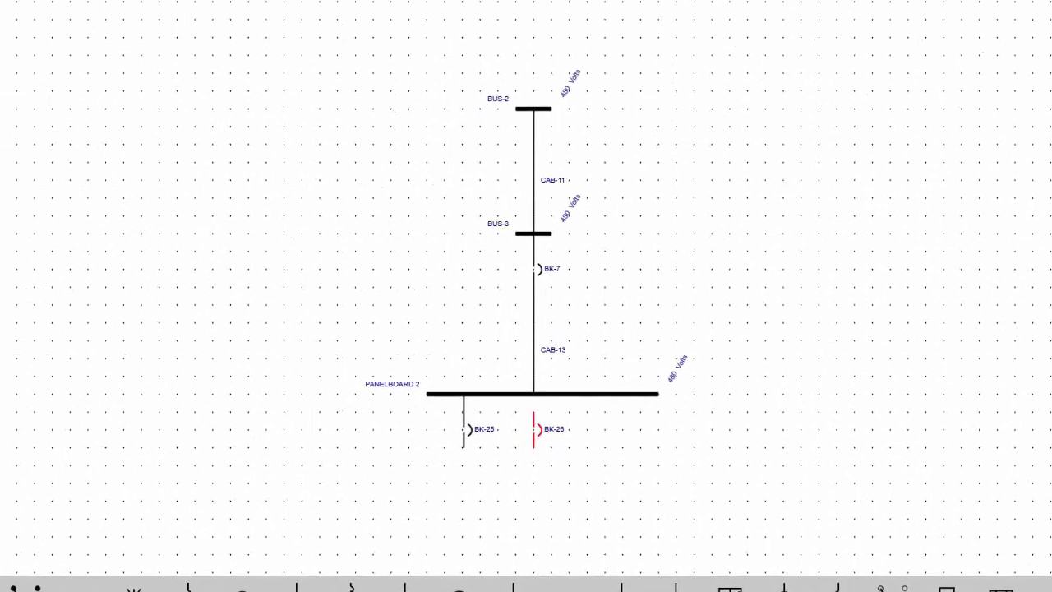
right_click(536, 430)
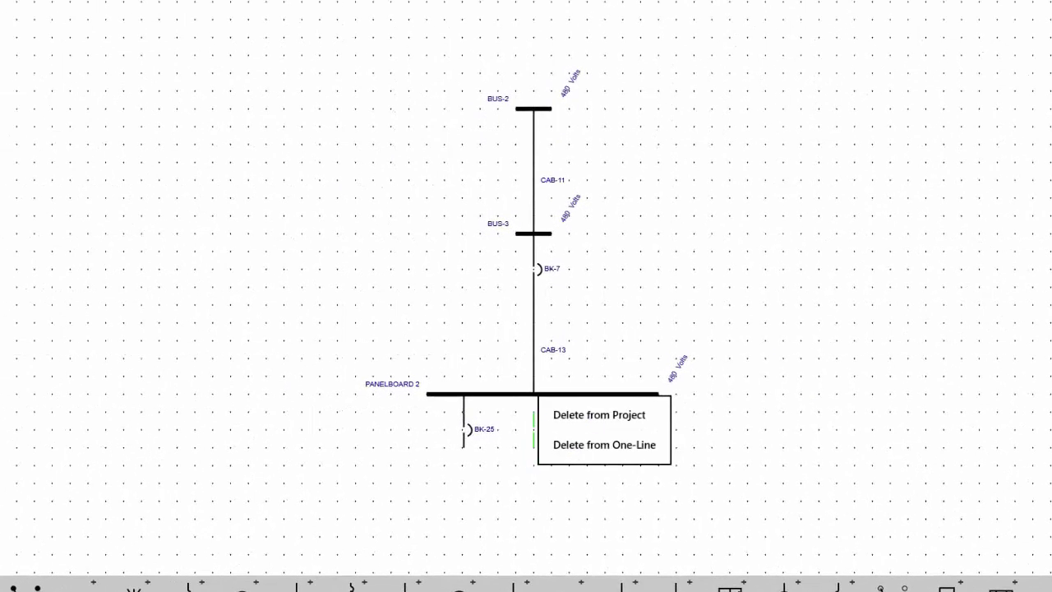
click(599, 415)
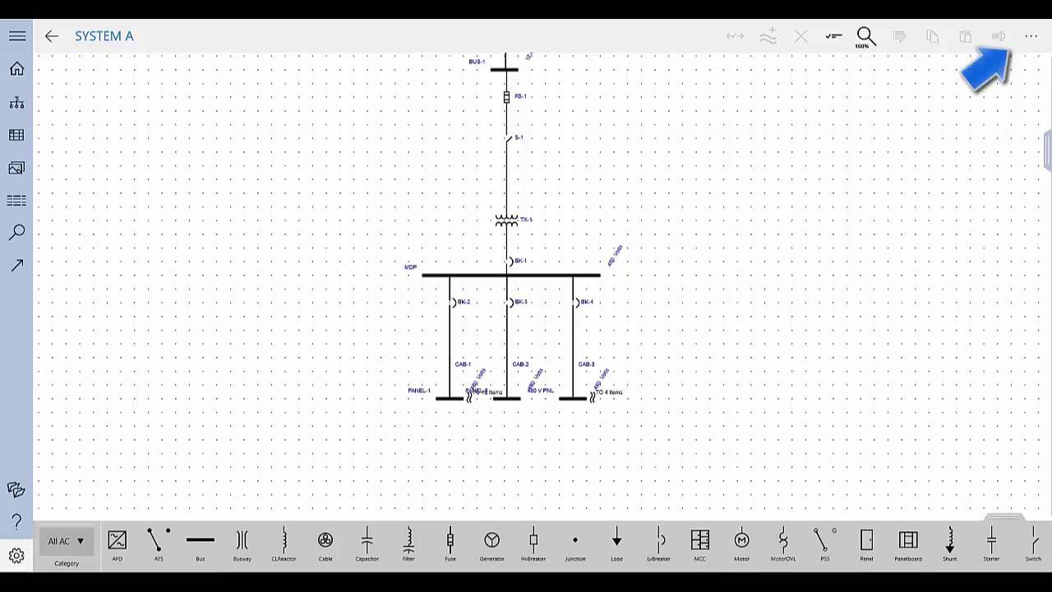
- Add the existing LvBreaker BK-26 to the SYSTEM A one-line and move it to the empty area beside BK-4
click(1030, 36)
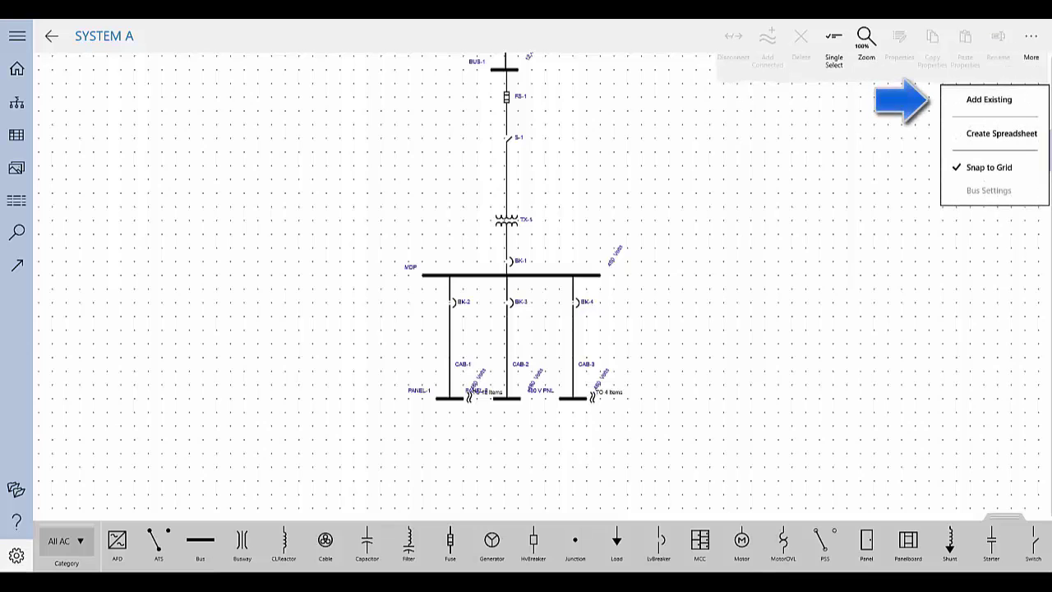
click(989, 100)
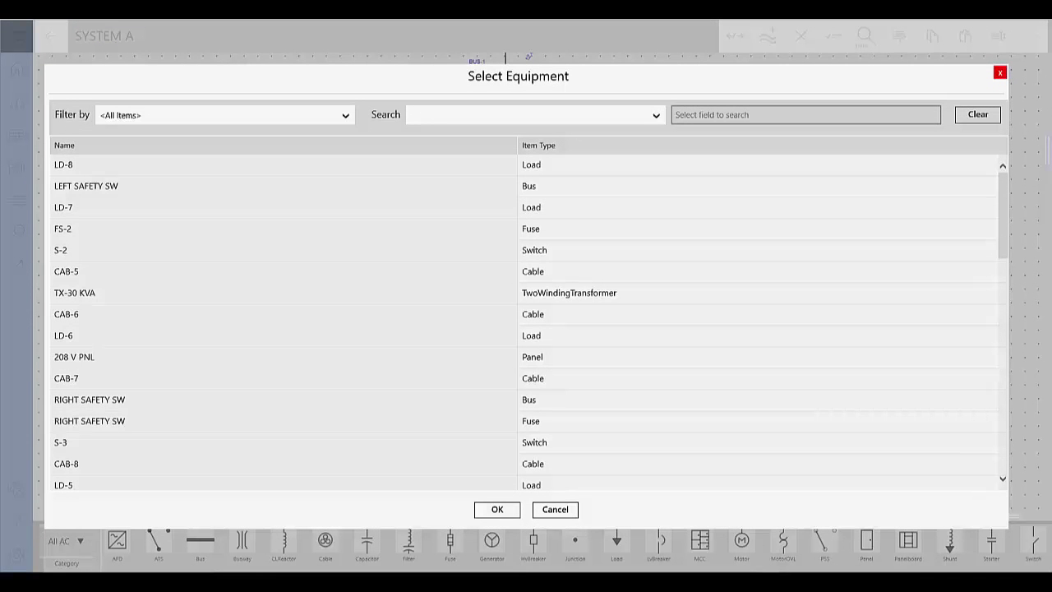
click(346, 115)
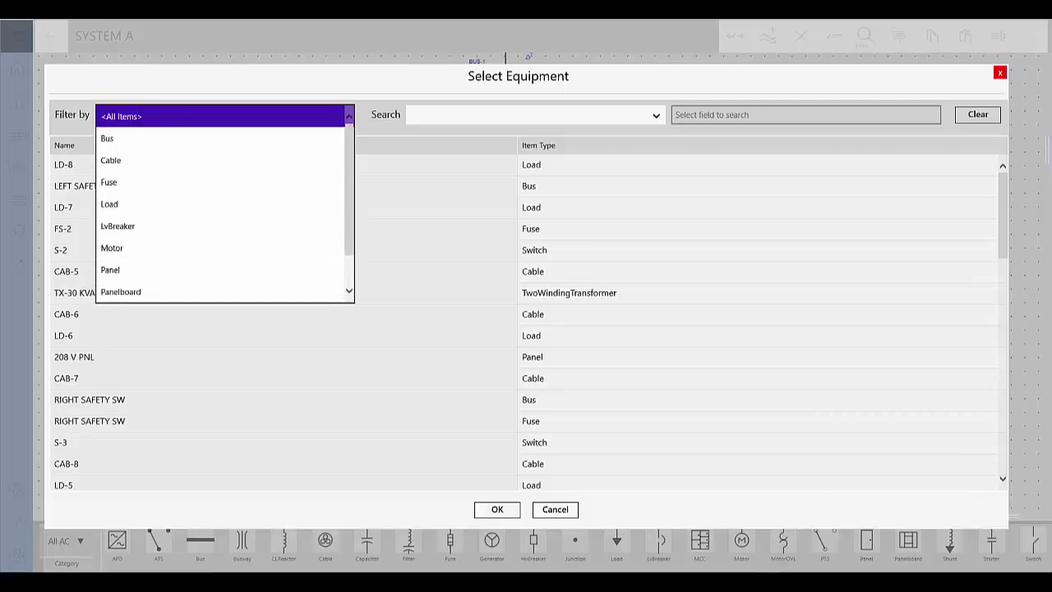
click(220, 226)
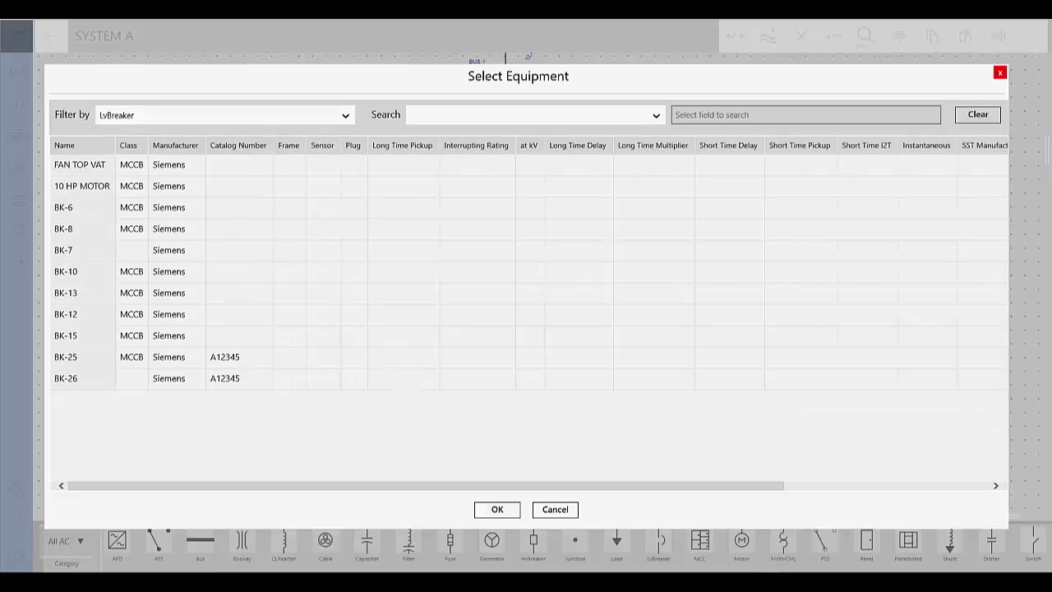
click(82, 378)
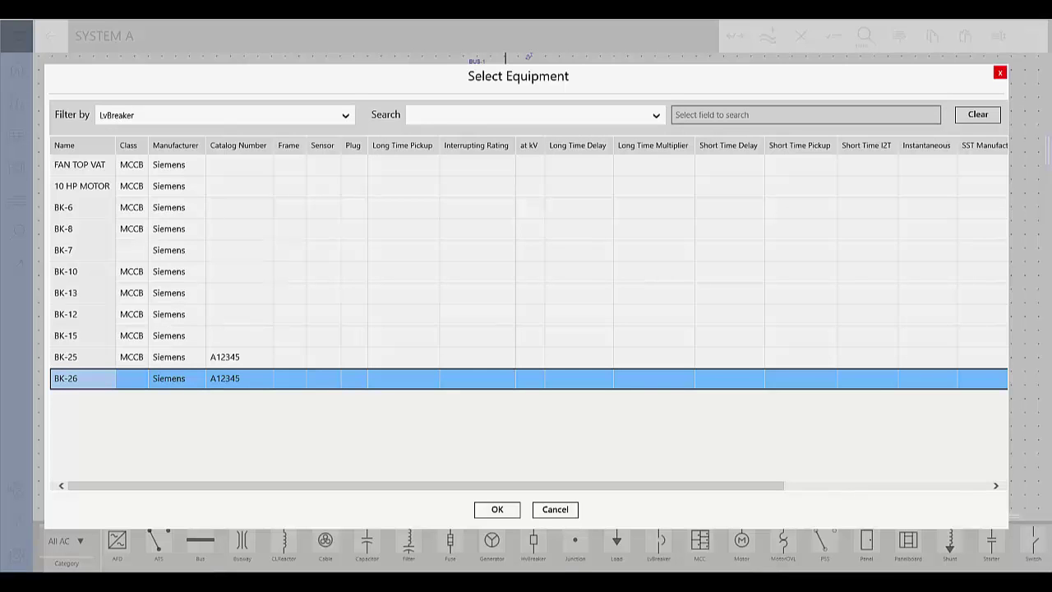
click(497, 509)
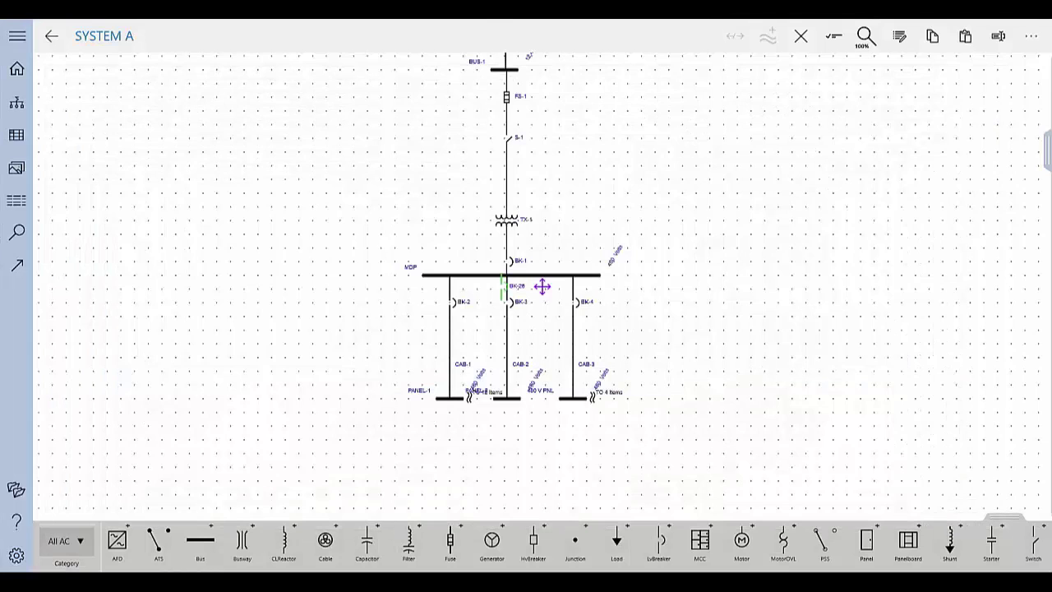
drag(542, 286, 691, 305)
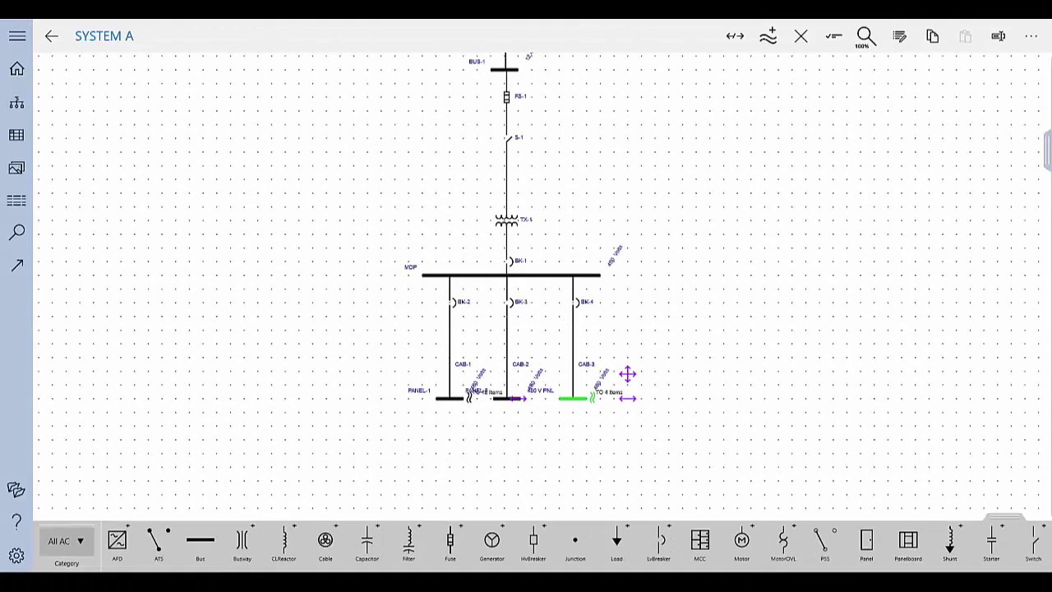
- Add the connected items CAB-4, 208 PANEL, SUMP PUMP and BK-5 of 480 V PNL to the SYSTEM A one-line
click(767, 36)
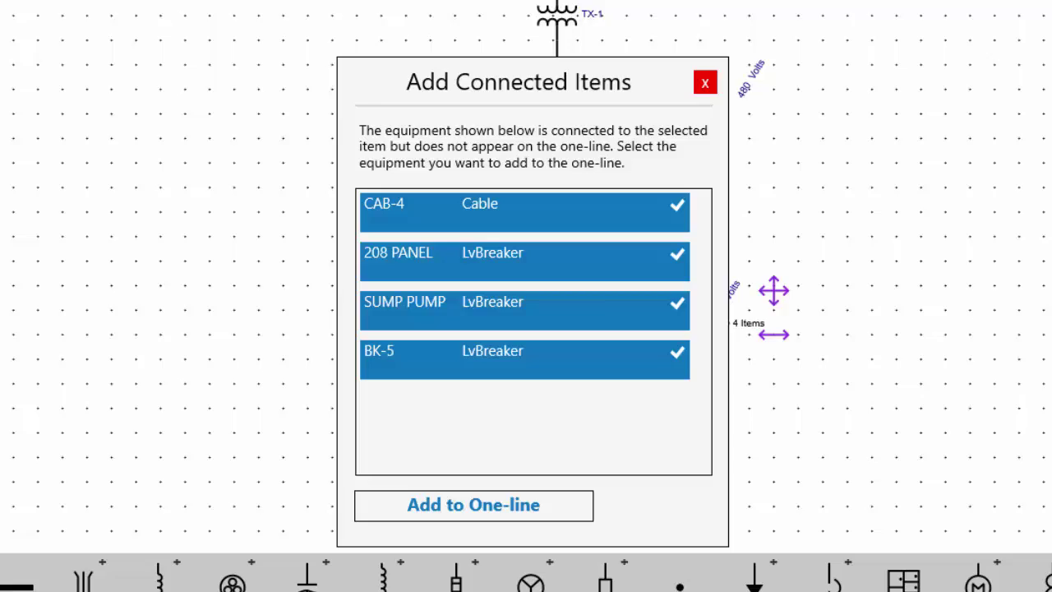
click(473, 505)
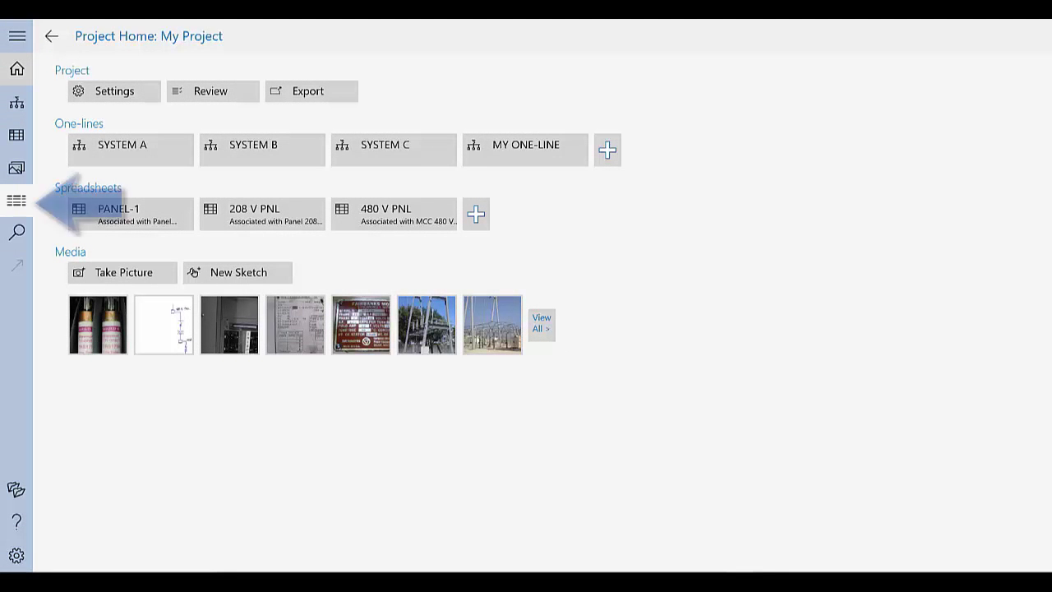
- Filter the Database Browser to One-line items and delete MY ONE-LINE from the project
click(16, 201)
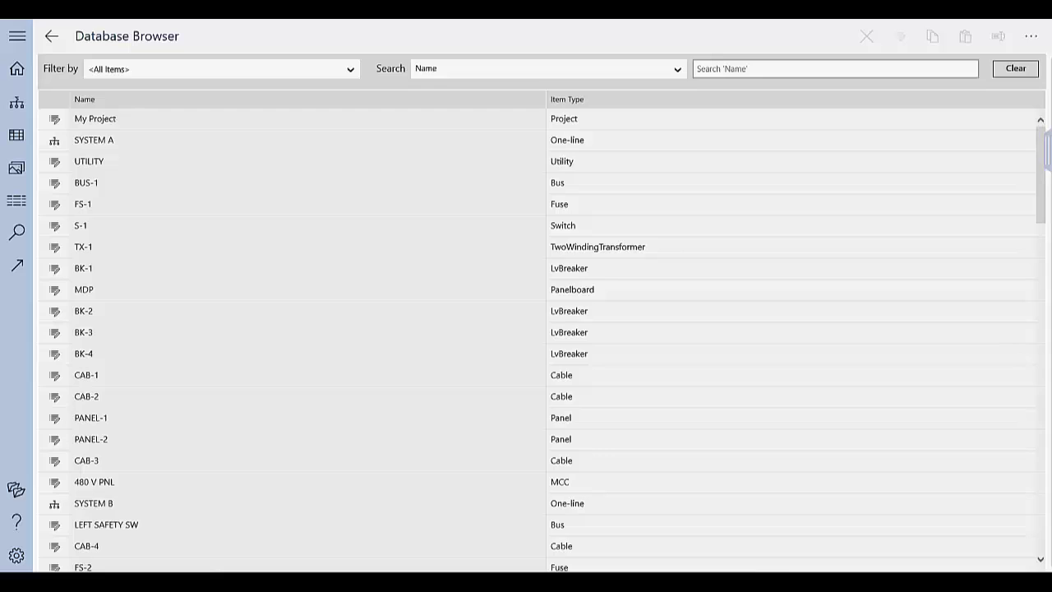
click(221, 69)
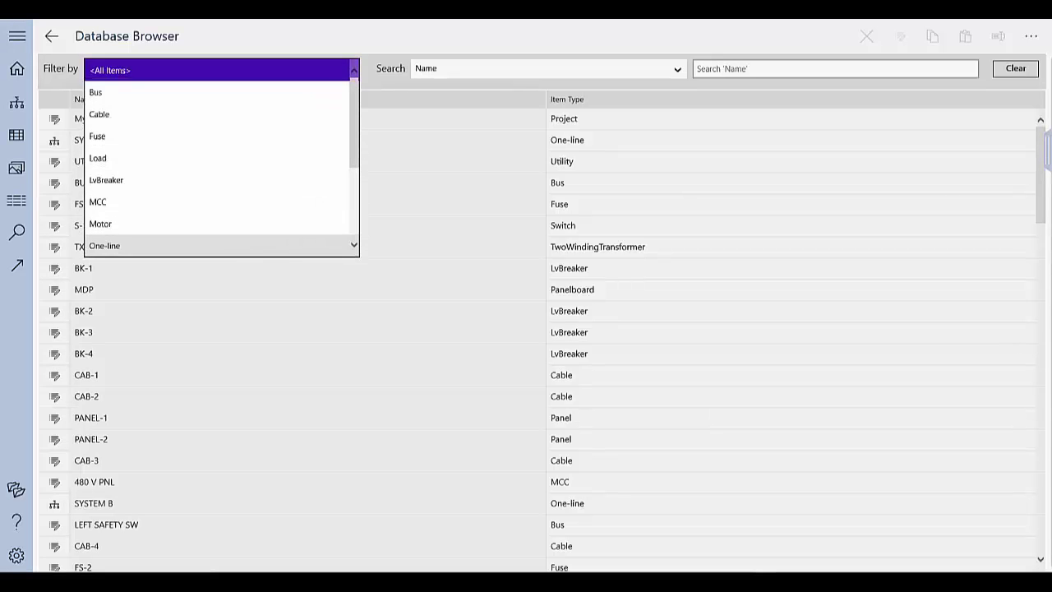
click(217, 245)
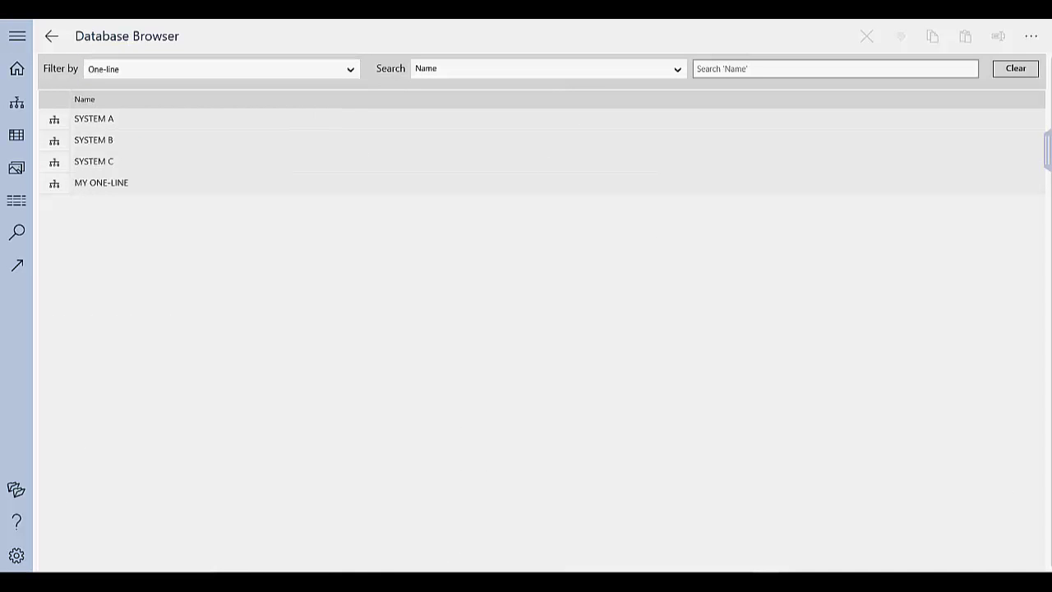
click(101, 183)
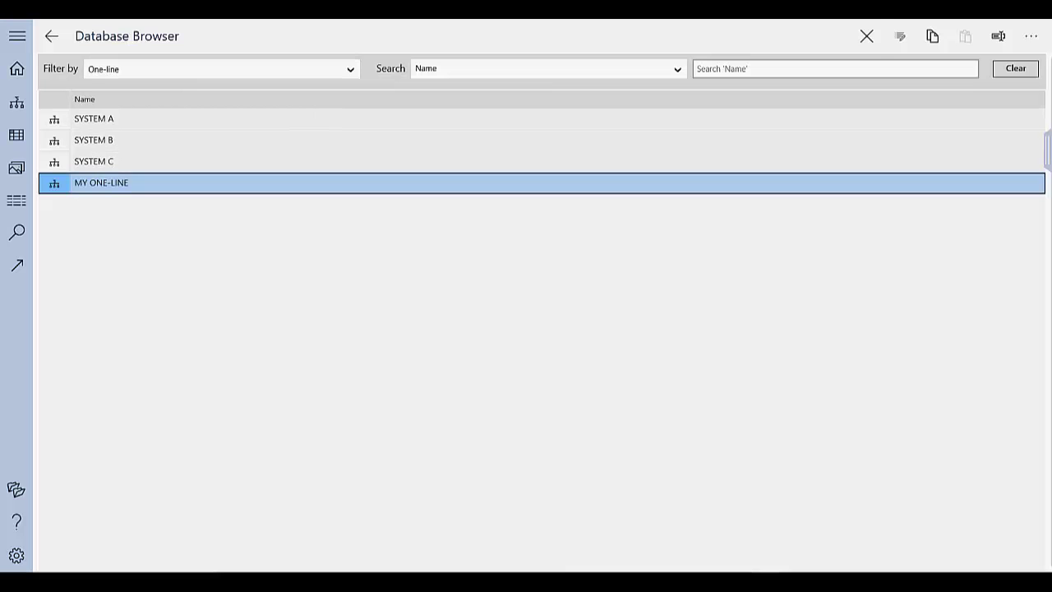
click(866, 36)
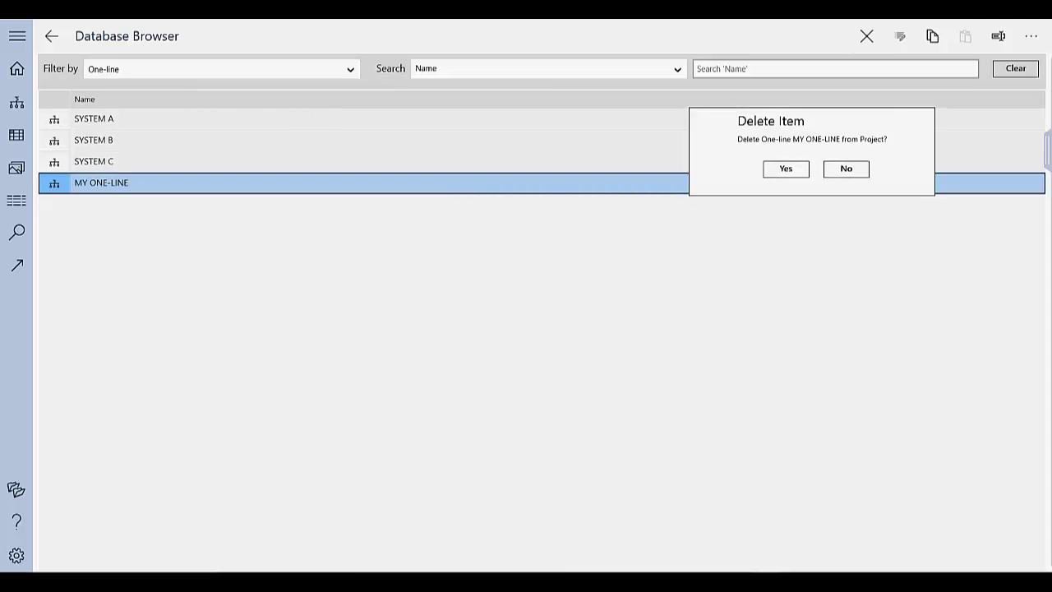
click(786, 169)
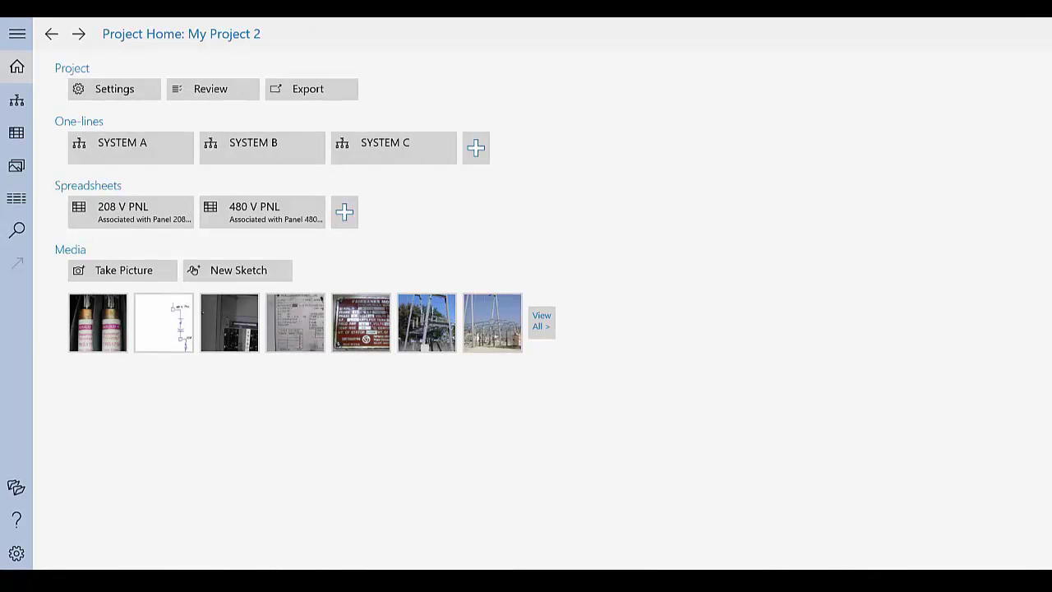
- Review My Project 2 and export it with 480 V PNL and 208 V PNL set to the Panel export type
click(212, 89)
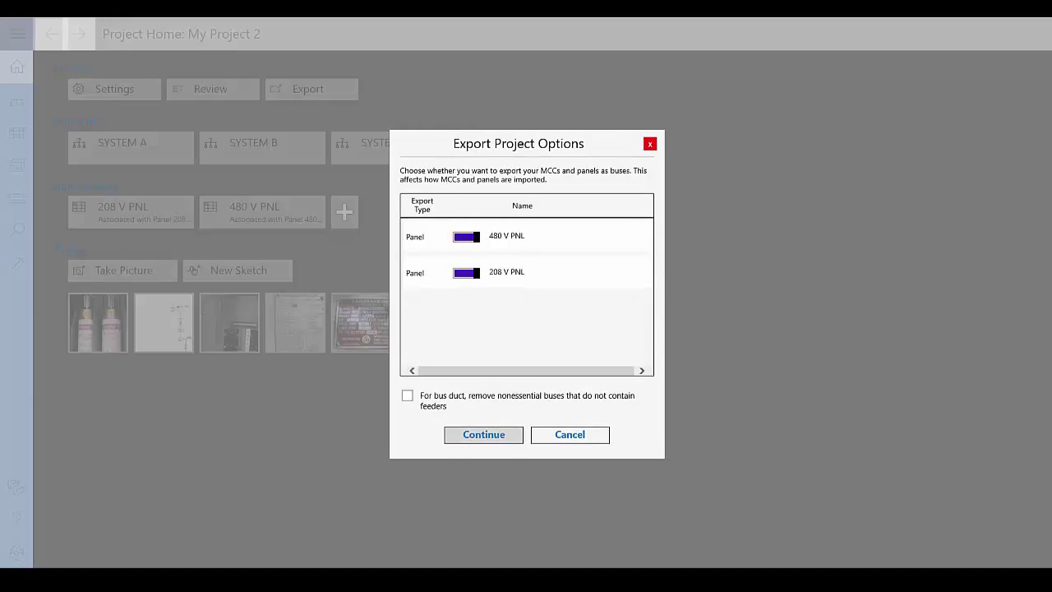
click(483, 435)
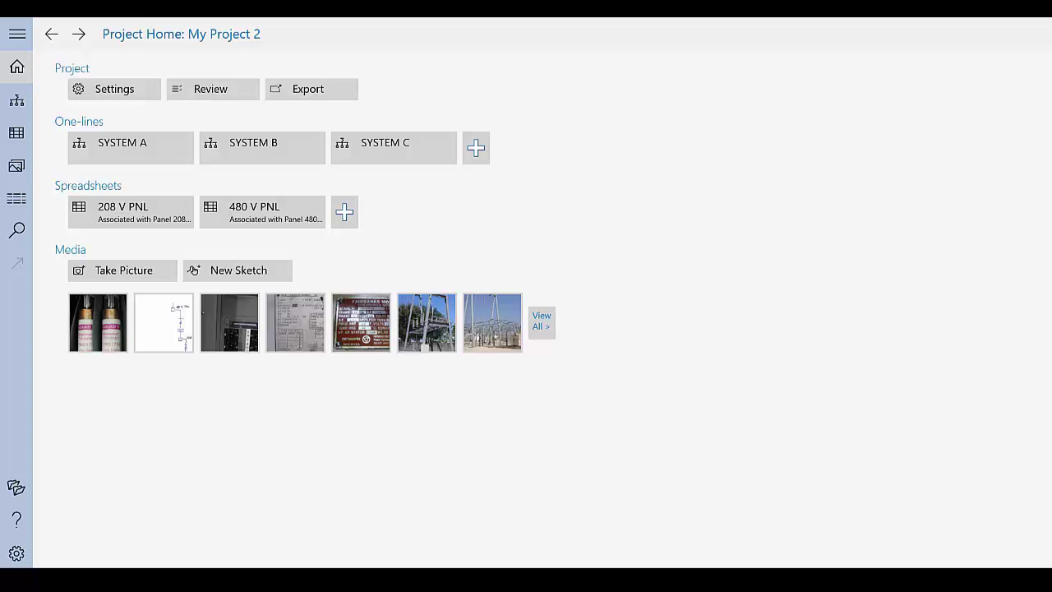
- Open the online help for the project home page
click(17, 519)
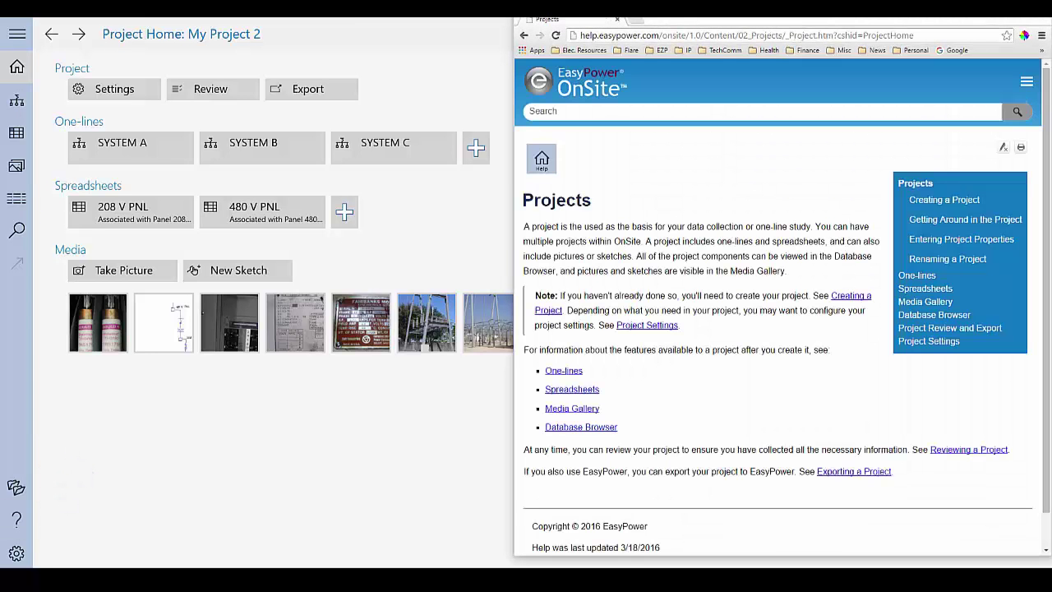